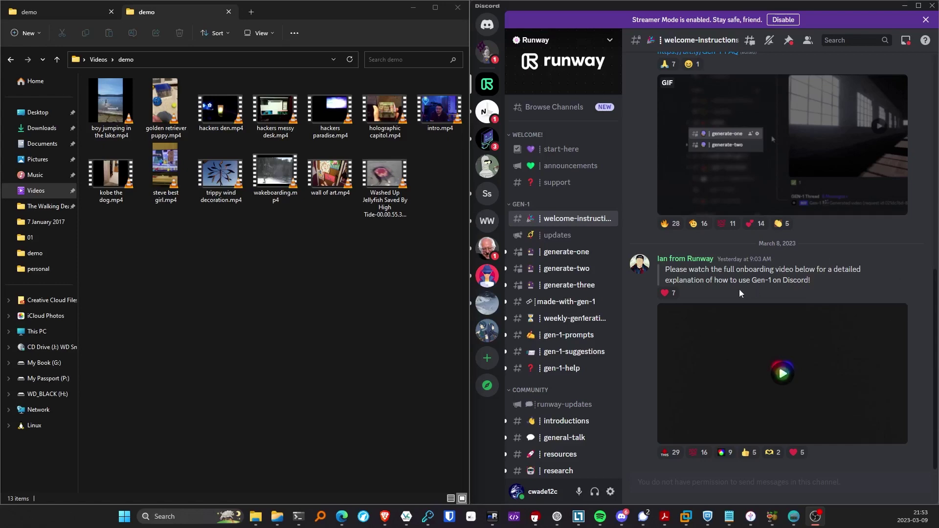
Play the onboarding video full screen, then scroll down and switch to the demo clips folder.
click(782, 373)
click(898, 443)
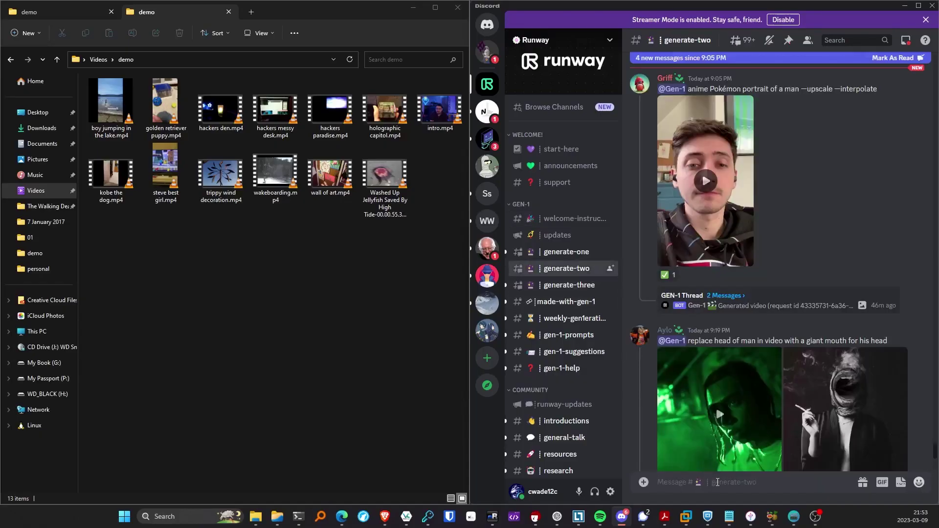
scroll(778, 333, down, 10)
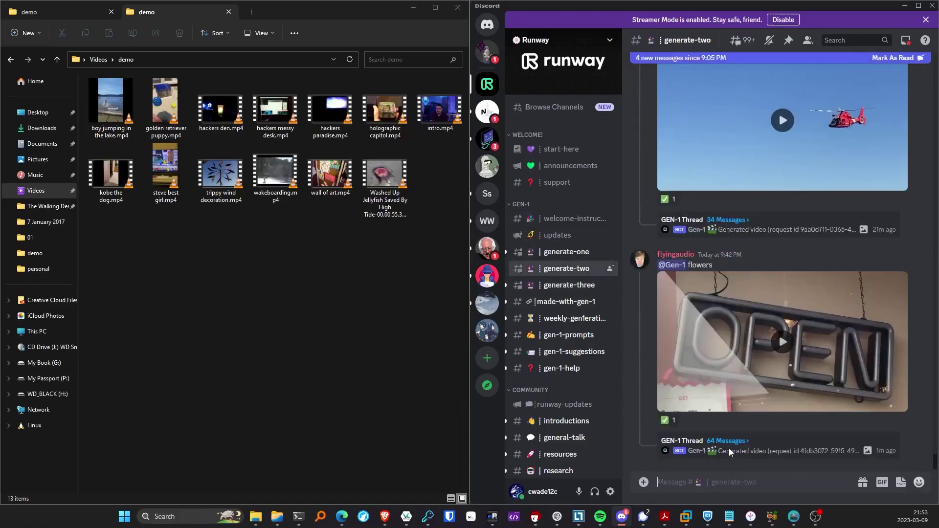
click(292, 285)
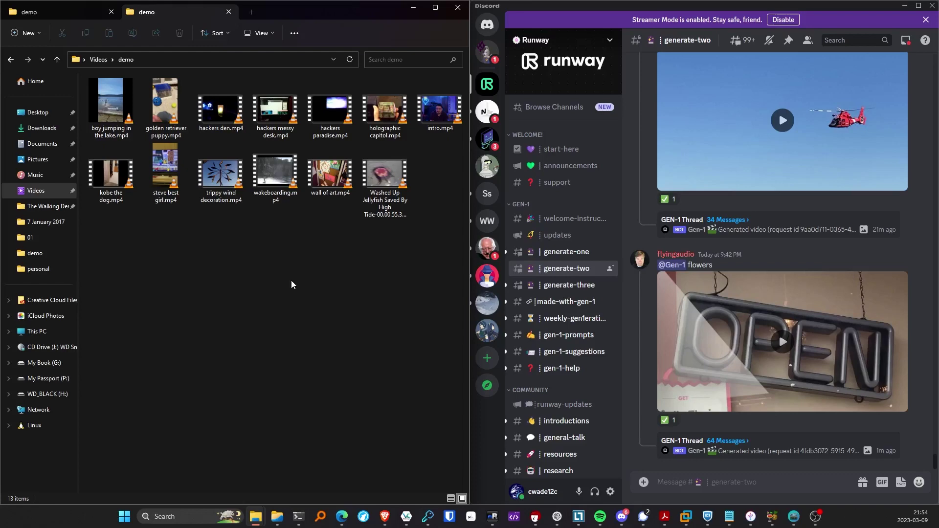
Send 'boy jumping in the lake.mp4' to Gen-1 and review the prompt in its reply.
drag(111, 102, 695, 342)
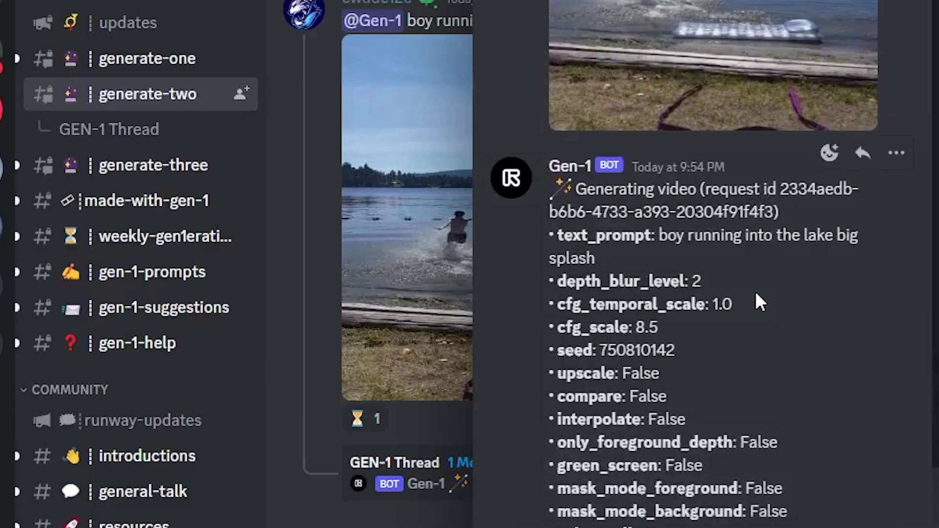
drag(658, 237, 697, 259)
scroll(636, 313, down, 1)
drag(550, 214, 741, 497)
click(741, 496)
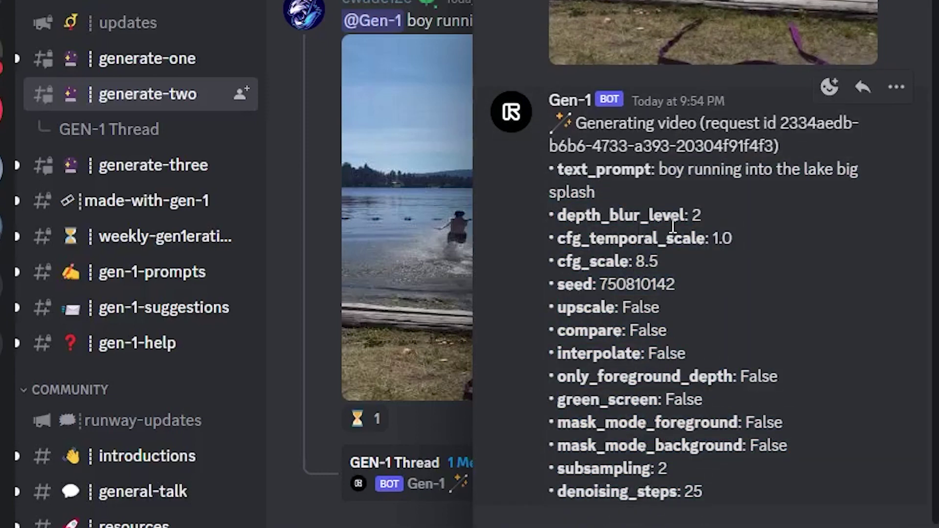
Inspect the depth_blur_level, cfg_temporal_scale, cfg_scale 8.5 and seed parameters, then play the lake result.
drag(587, 215, 677, 215)
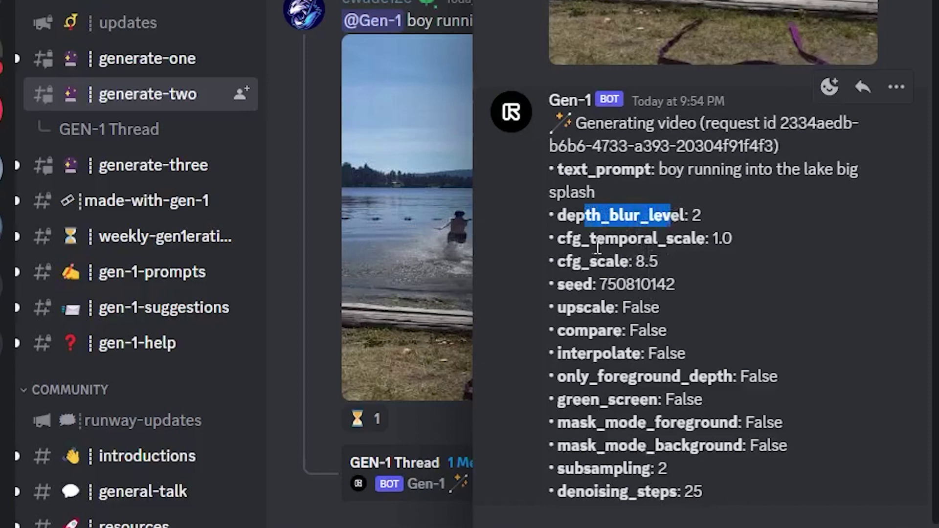
drag(566, 238, 722, 240)
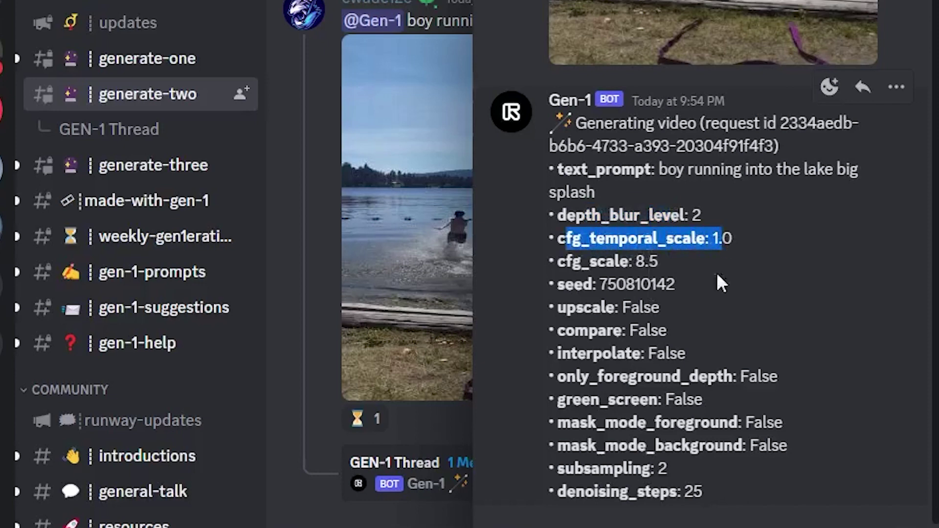
click(795, 258)
drag(634, 262, 669, 262)
triple_click(661, 285)
click(670, 281)
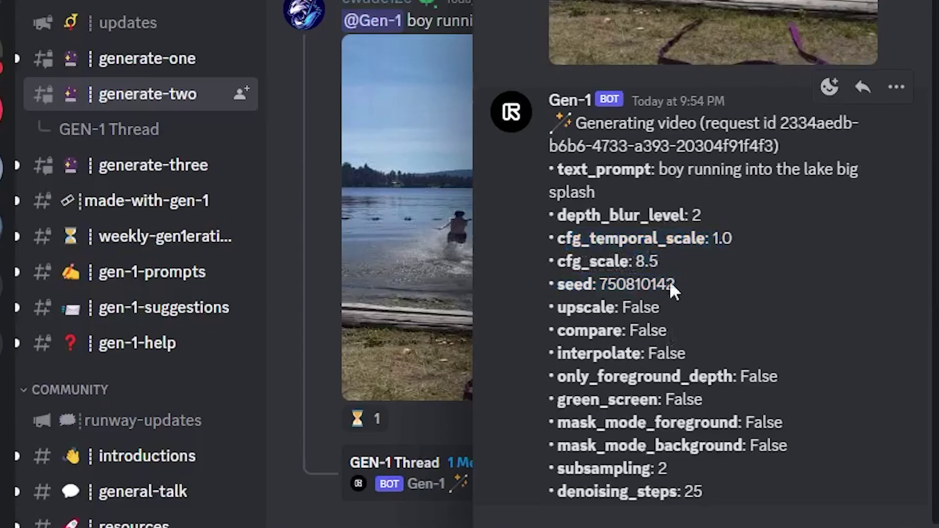
click(827, 176)
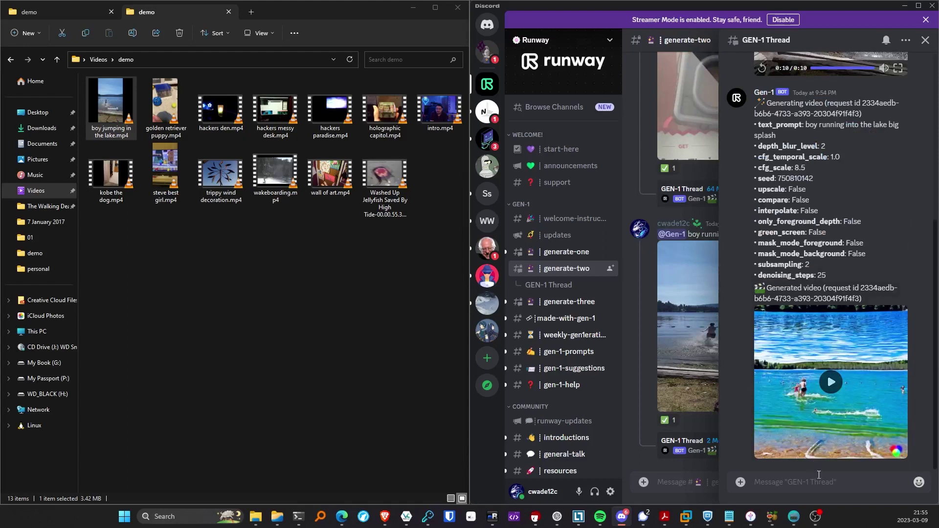
Watch the 3-second lake result full screen, replaying it twice before exiting.
mouse_move(900, 339)
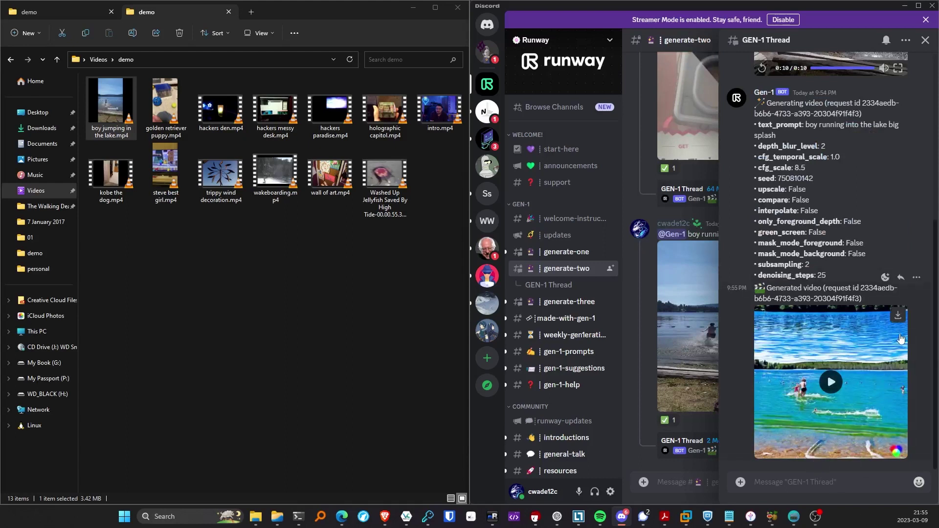
click(831, 382)
double_click(872, 406)
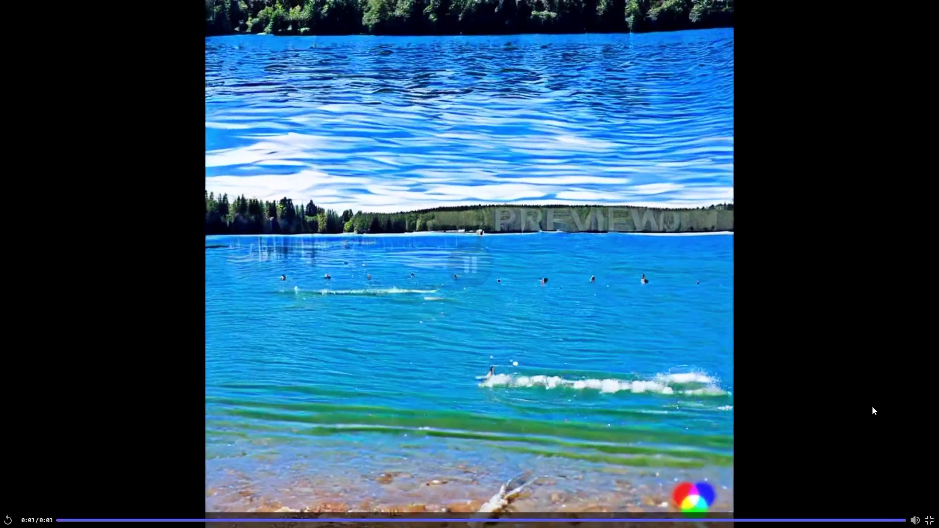
click(8, 519)
click(8, 520)
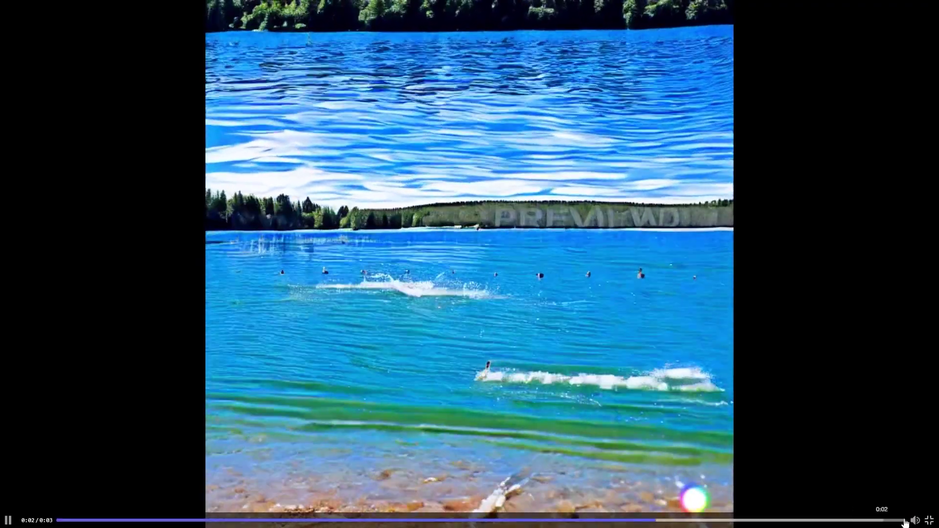
key(Escape)
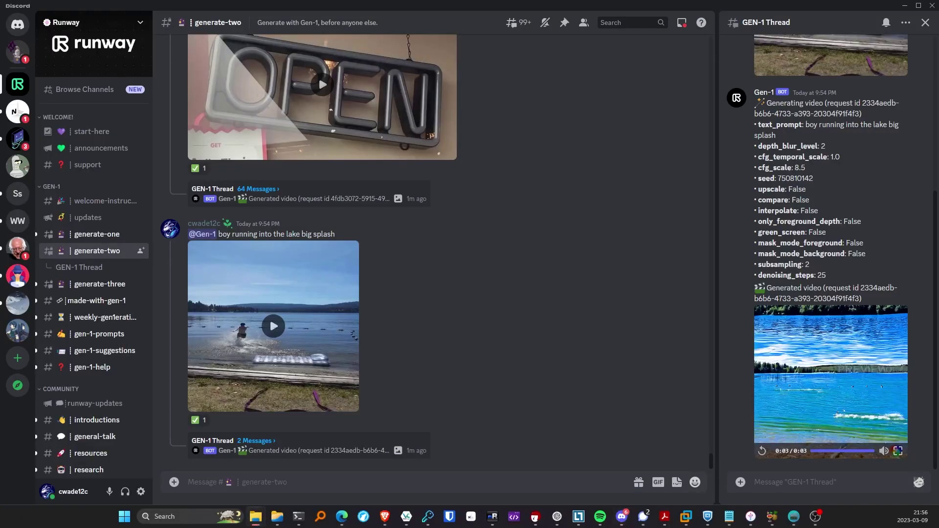
drag(919, 396, 820, 400)
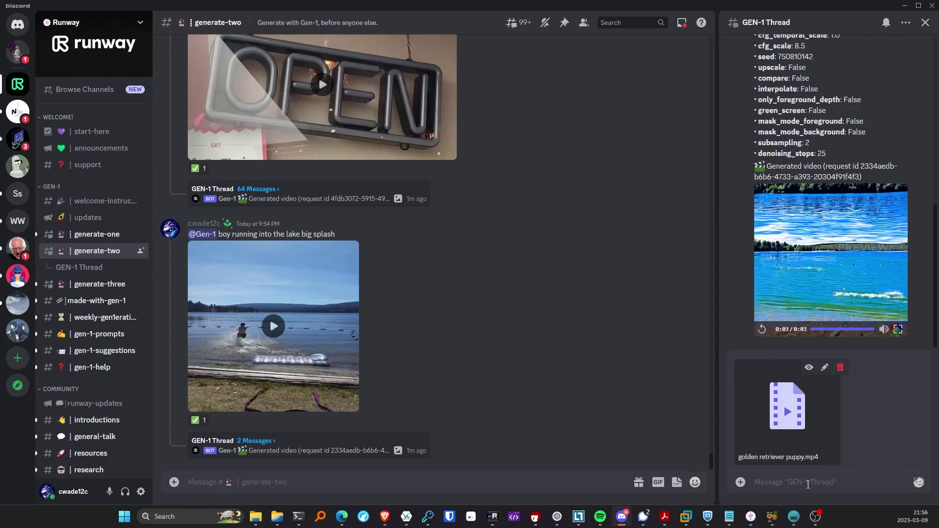
text(@Gen)
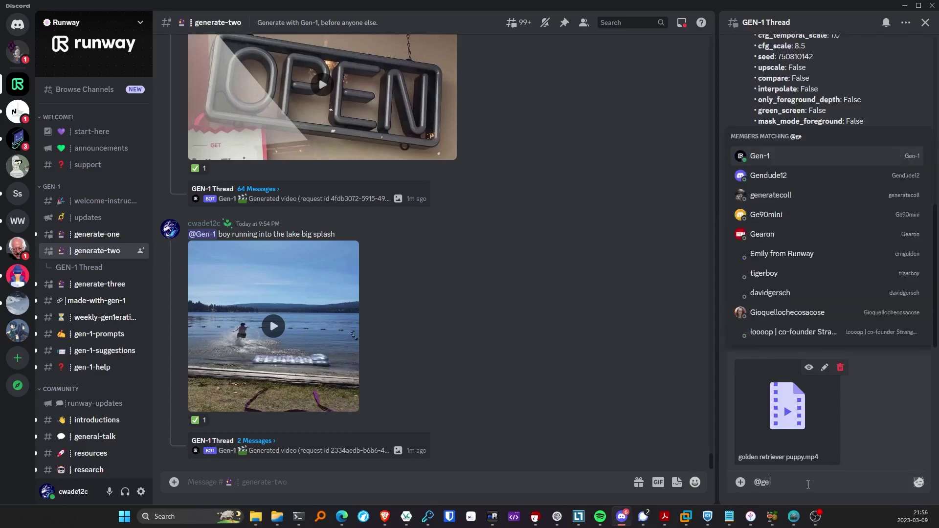
key(Tab)
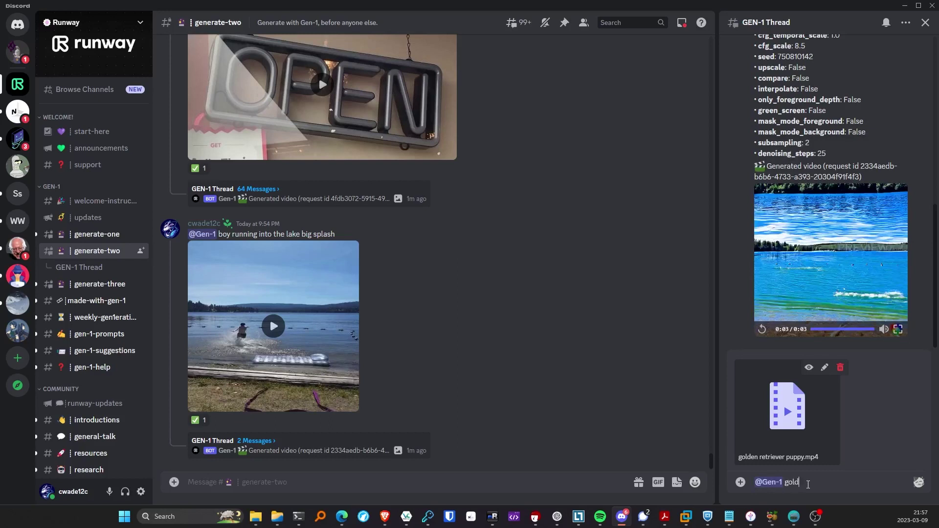
text(golden retriever puppy running on the beach)
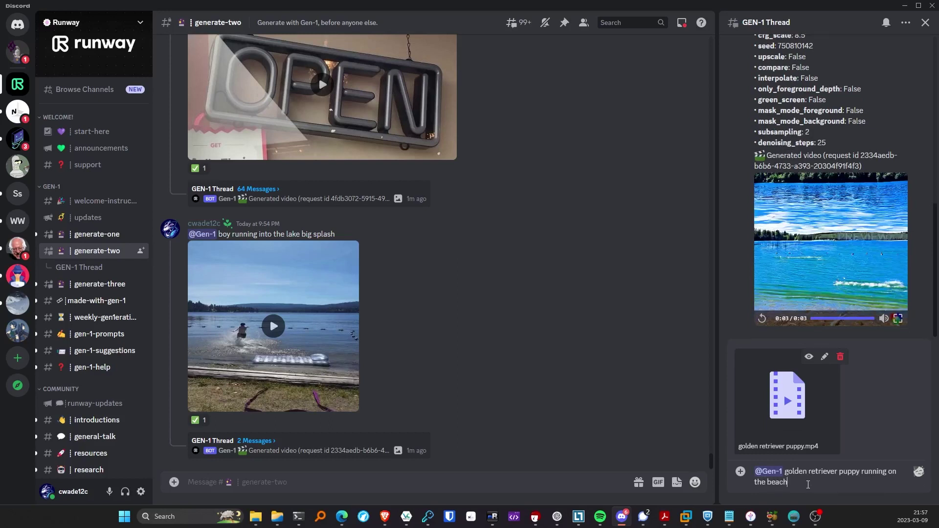
key(Return)
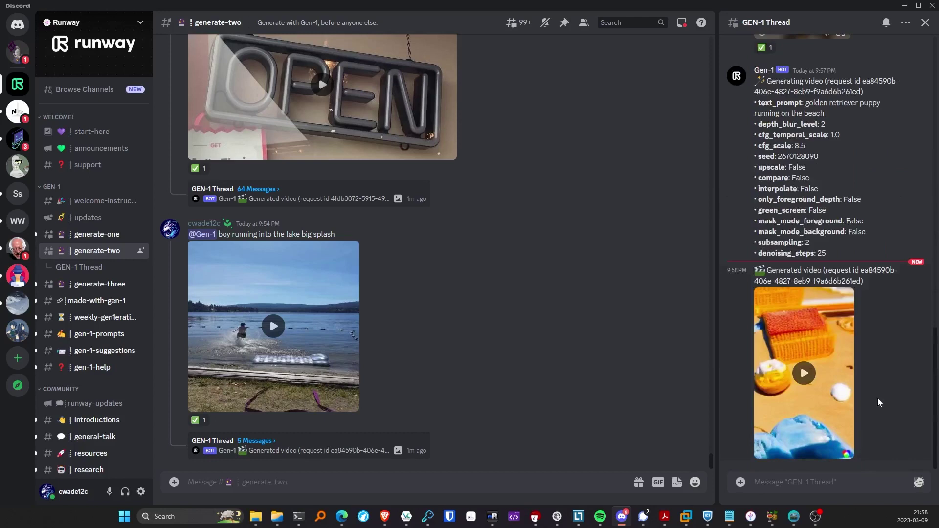
click(806, 375)
Watch the puppy beach result full screen with one replay, then exit full screen.
click(848, 453)
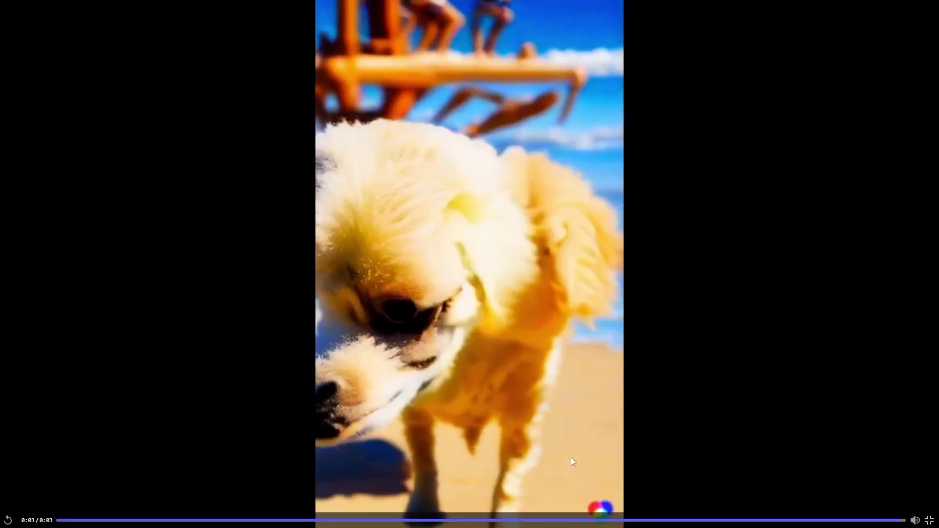
click(10, 522)
click(929, 518)
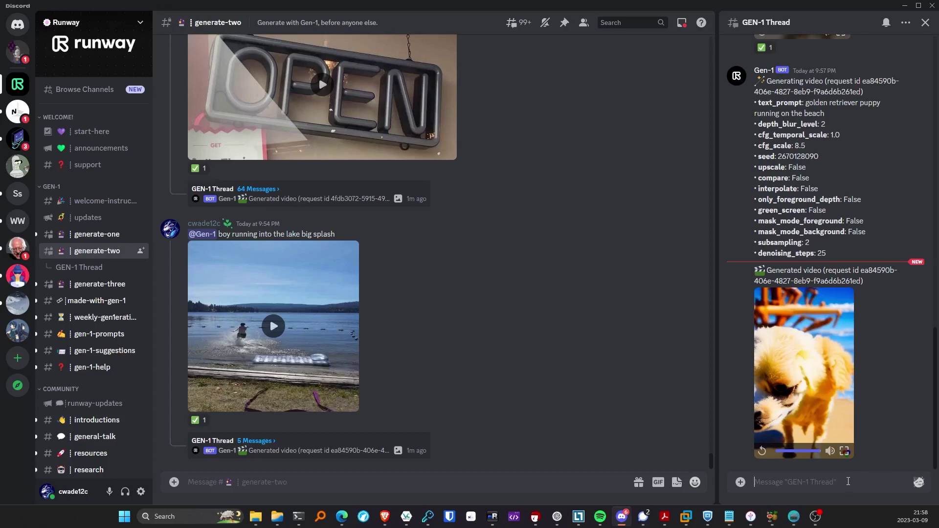
Resend the puppy clip with the Bahamas beach prompt and '--mask_mode _background'.
click(833, 486)
drag(831, 381, 852, 478)
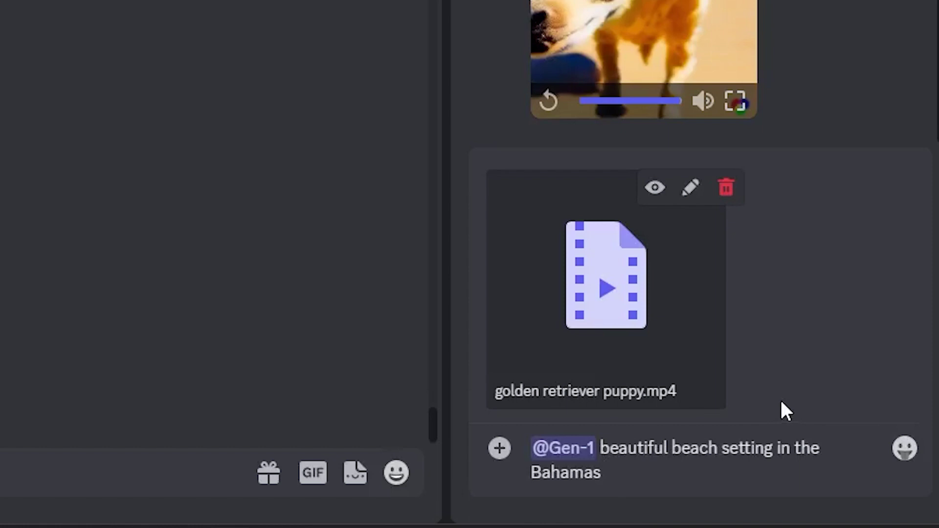
text(--mask_mode _background)
key(Return)
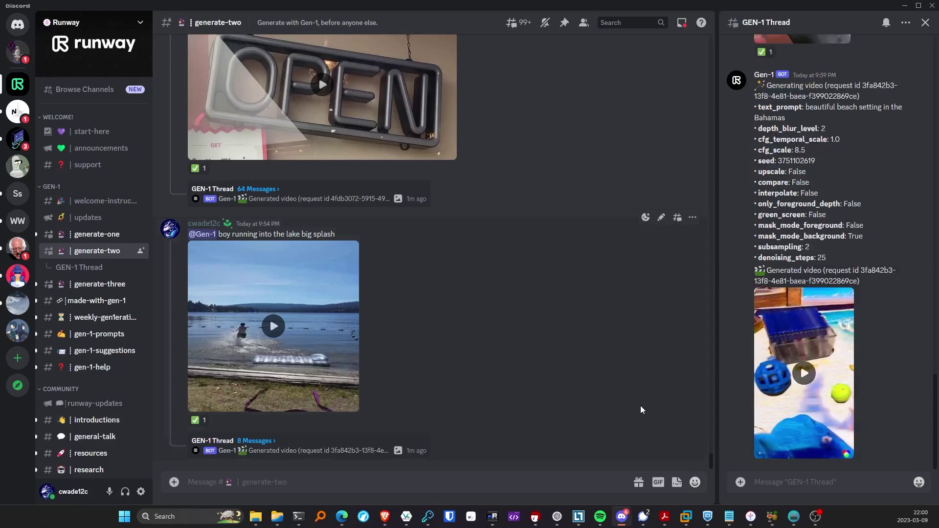
Watch the new Bahamas-beach puppy video full screen, replaying it three times, then exit.
click(803, 373)
click(845, 452)
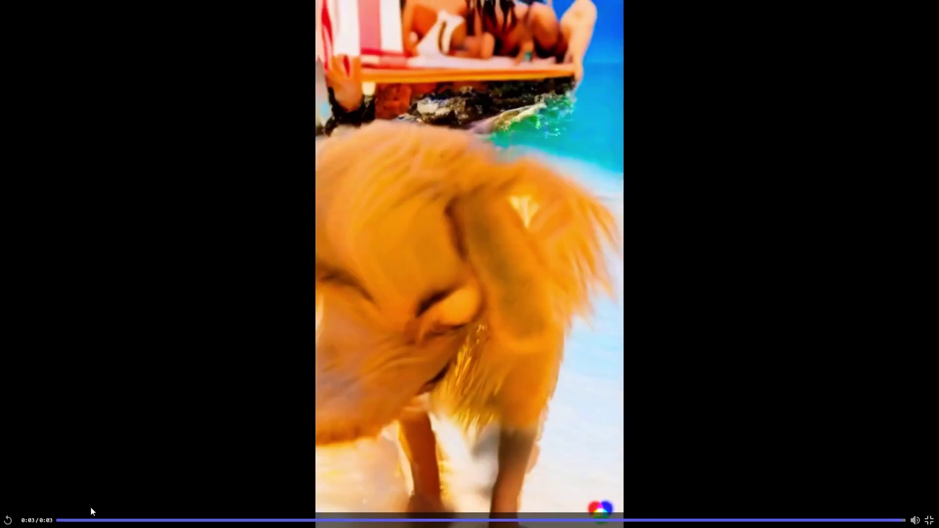
click(9, 520)
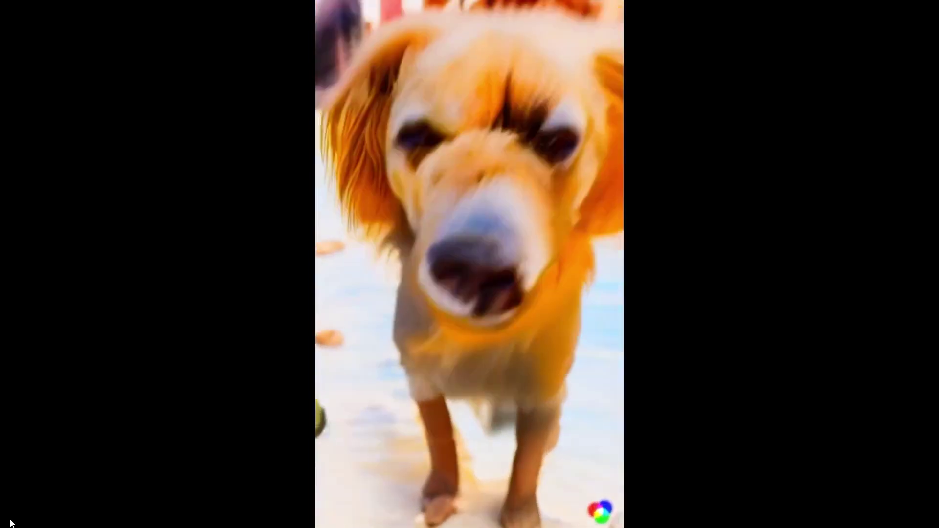
click(9, 520)
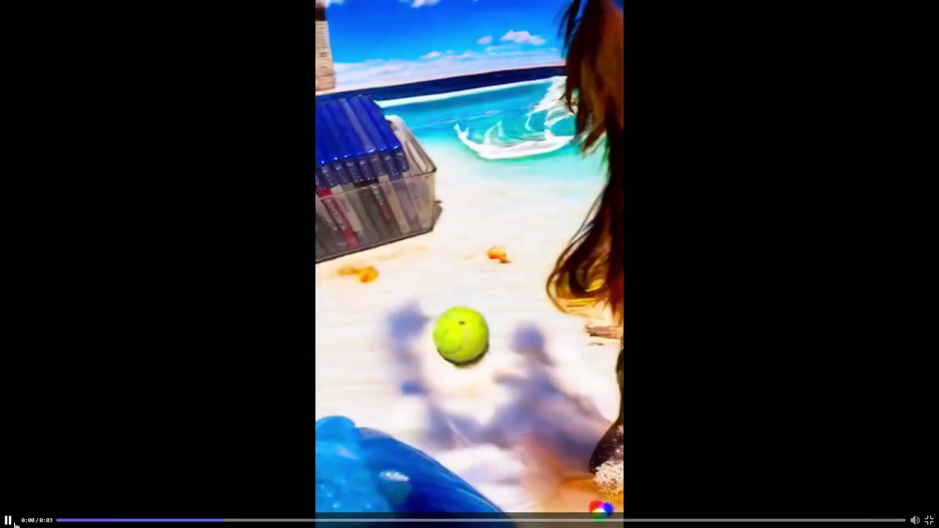
click(10, 521)
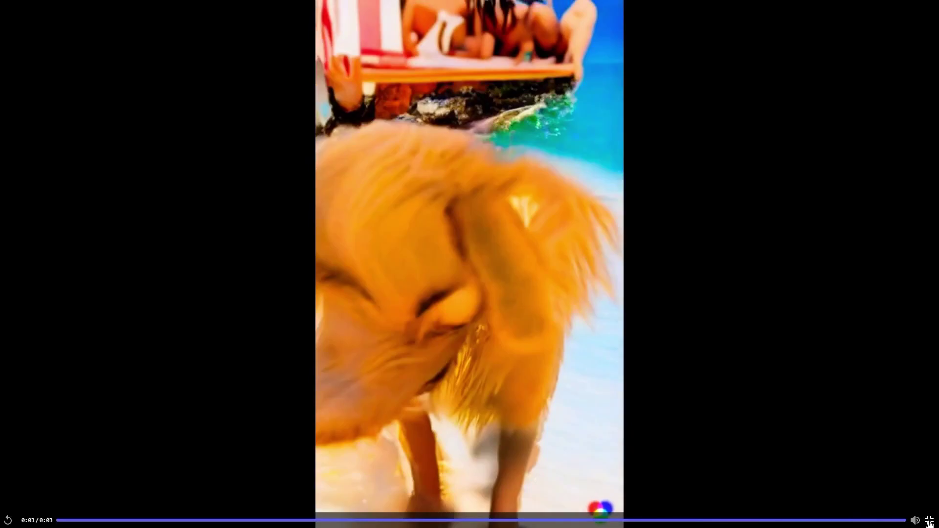
click(929, 521)
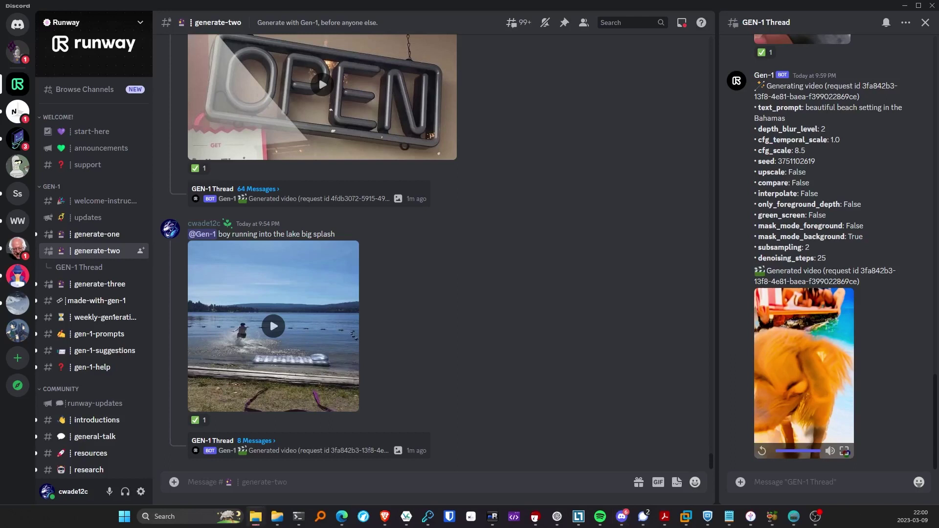
Post hackers den.mp4 with the 'hacker working in a dark room on a terminal' prompt.
drag(925, 414, 840, 386)
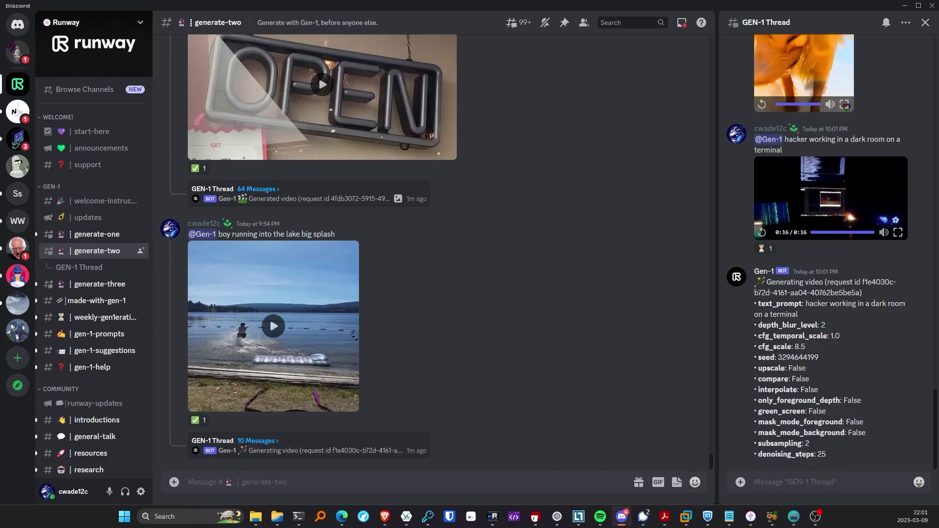
Attach hackers messy desk.mp4 to a new thread message.
drag(938, 371, 802, 457)
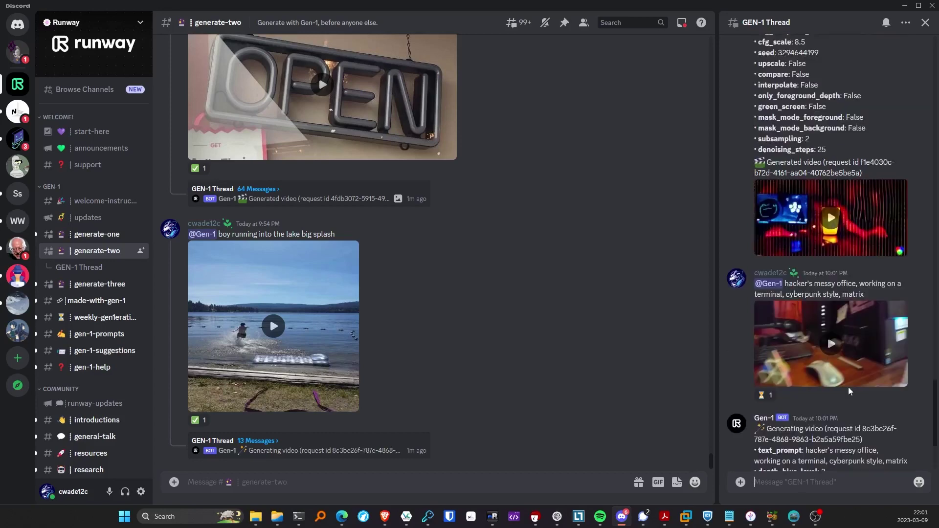
Watch the dark-room hacker result full screen with one replay, then close the player.
scroll(848, 387, up, 3)
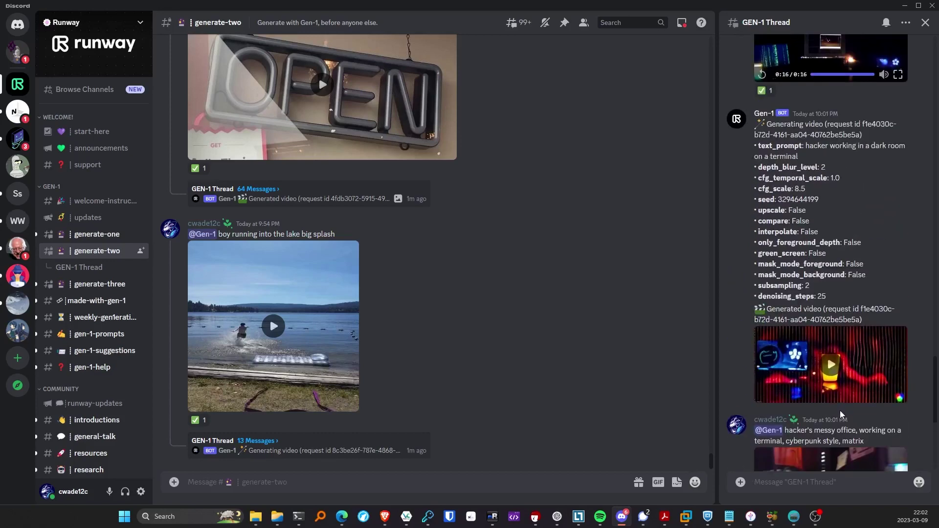
scroll(840, 411, up, 3)
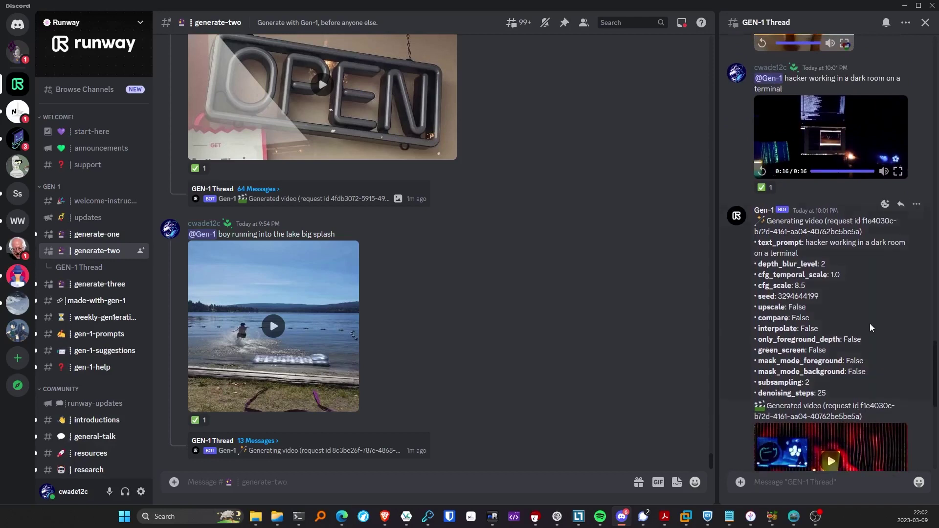
scroll(869, 324, down, 3)
click(898, 382)
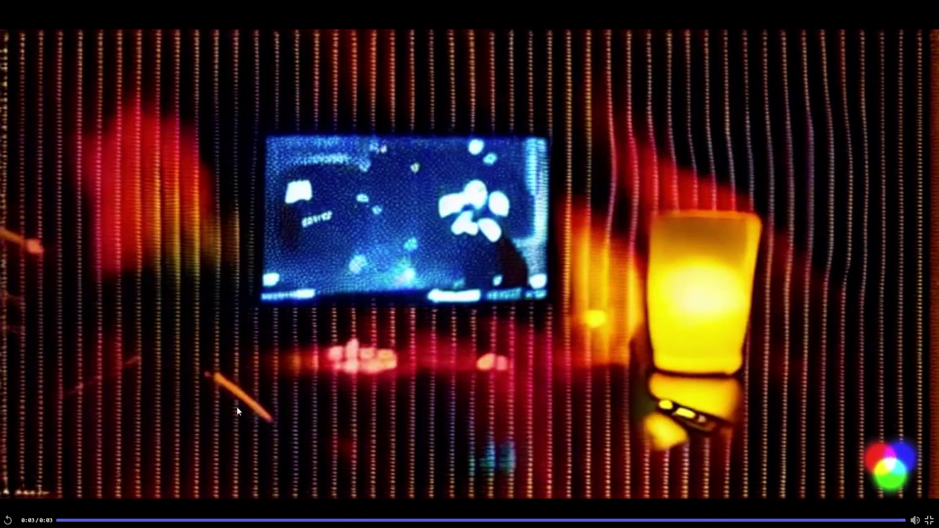
click(8, 519)
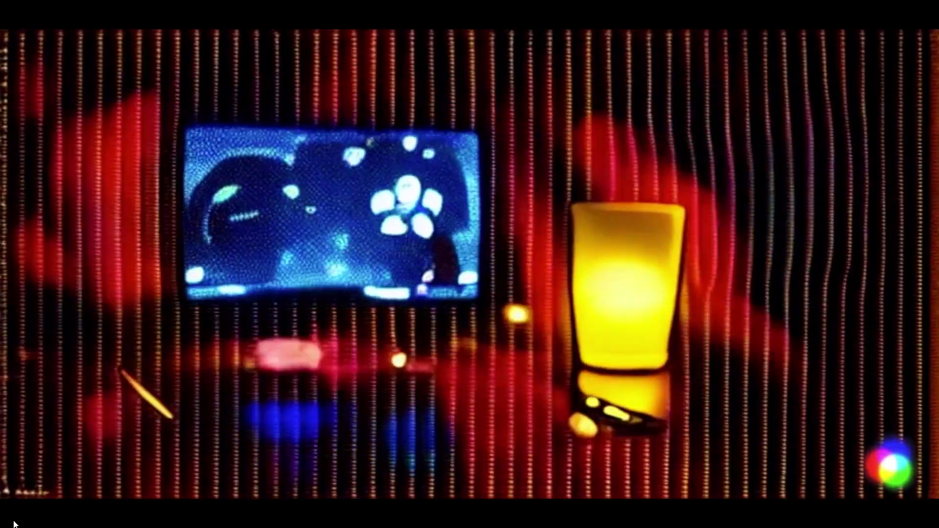
key(Escape)
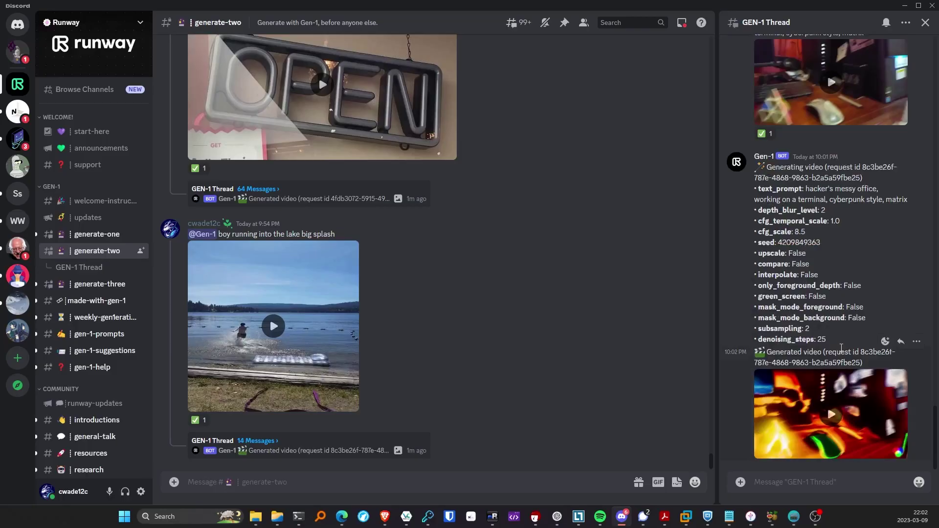
Watch the cyberpunk messy-office result full screen, replaying it twice, then exit.
click(834, 415)
click(897, 451)
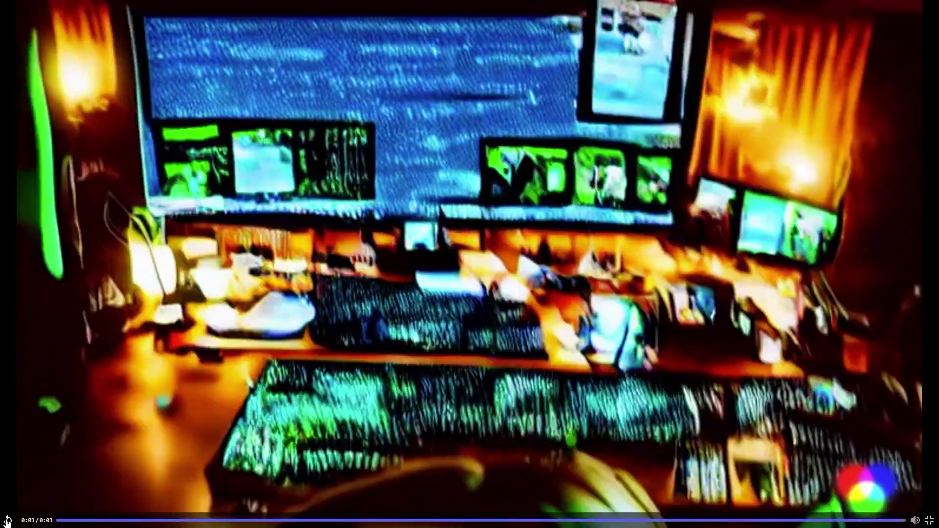
click(7, 521)
click(7, 520)
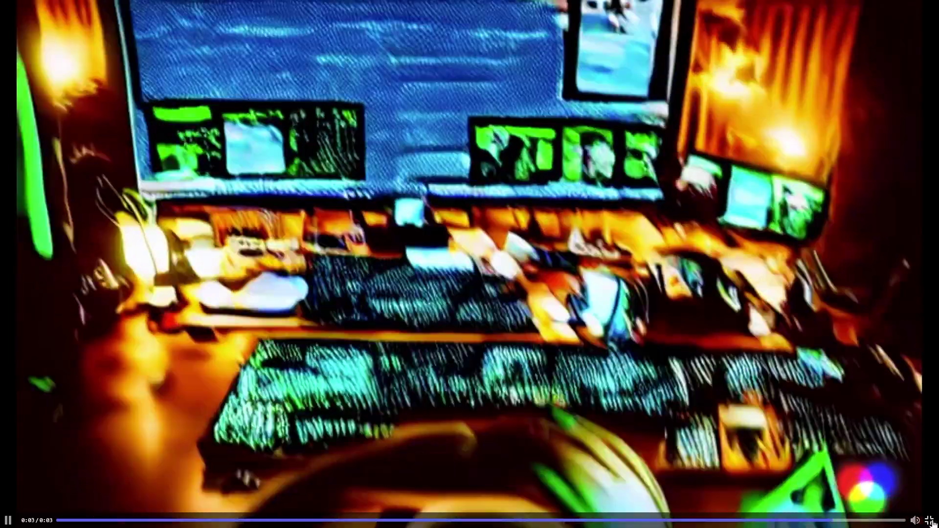
click(930, 520)
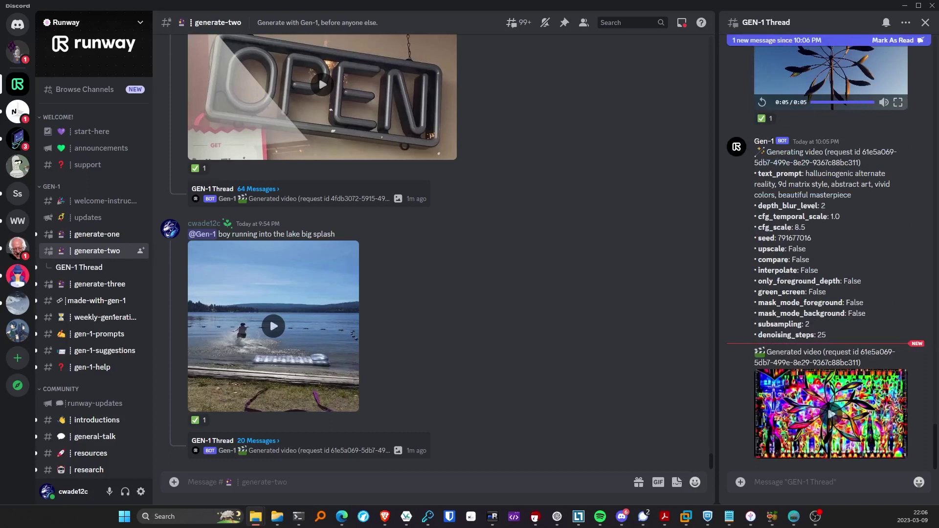
Watch the psychedelic flower restyle full screen with one replay, then attach the jellyfish clip.
click(829, 416)
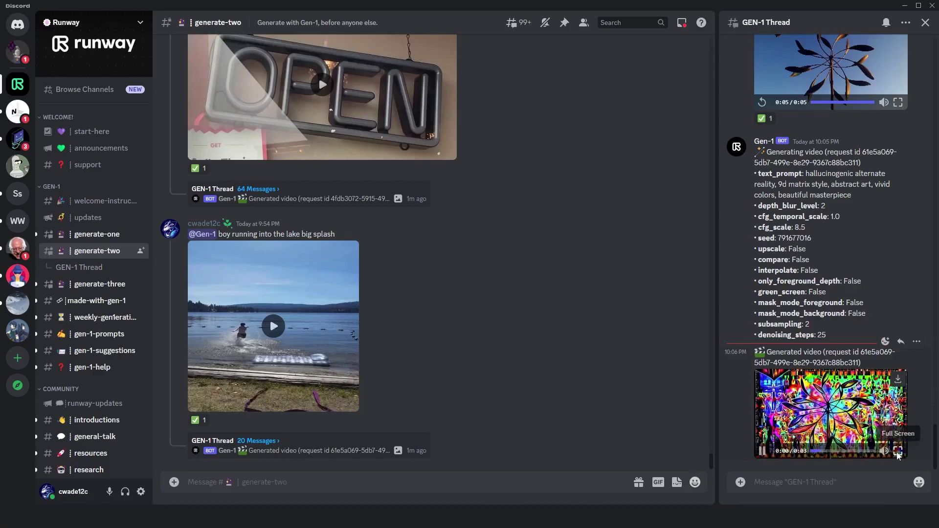
click(897, 451)
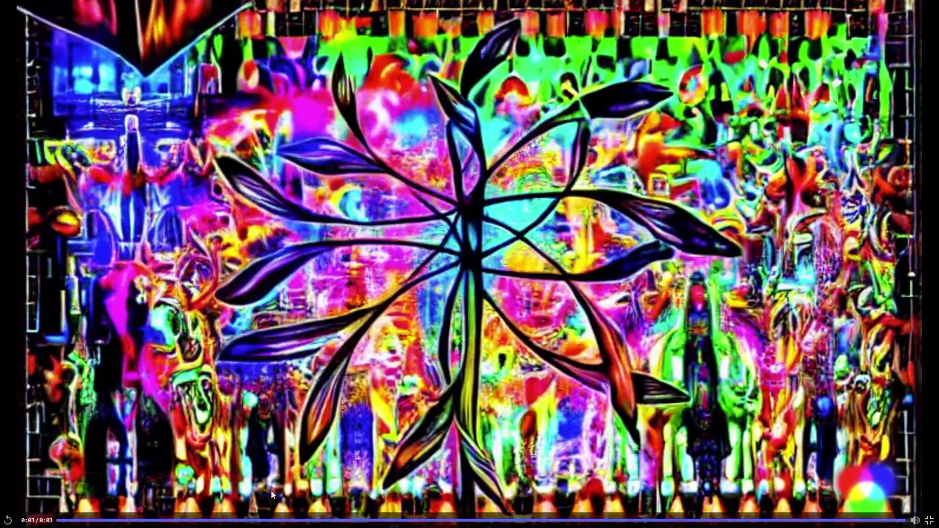
click(6, 522)
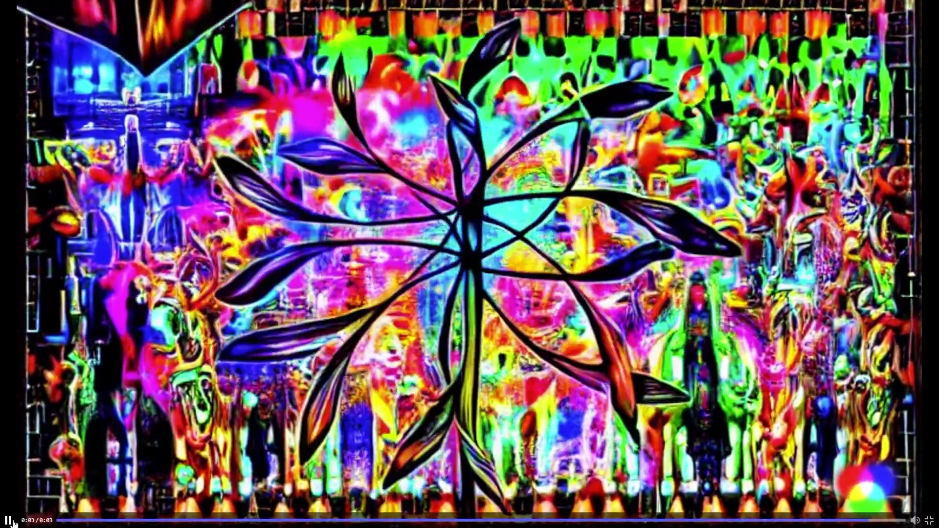
key(Escape)
drag(601, 352, 651, 419)
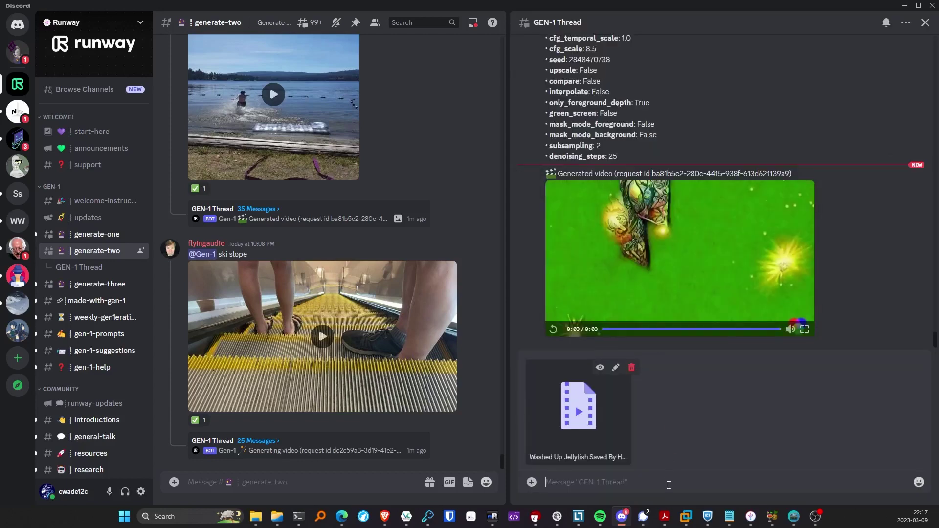
text(@gen1)
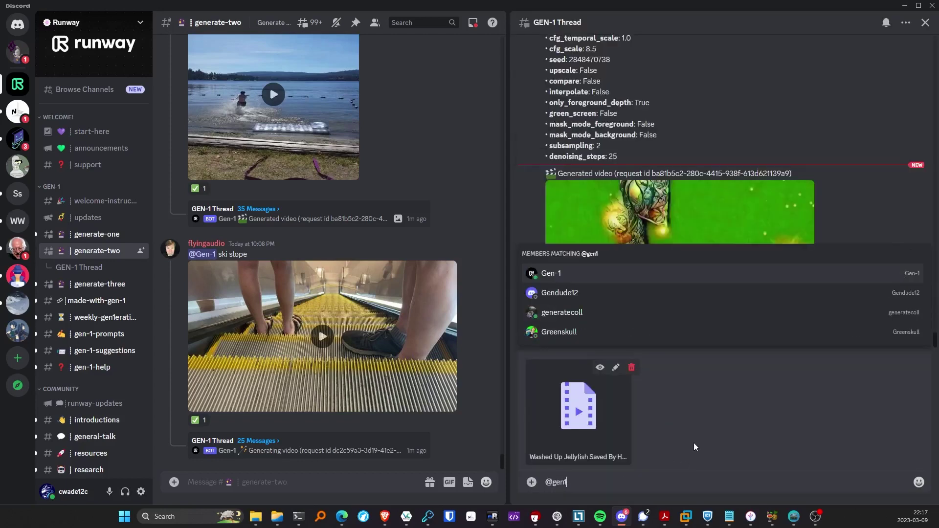
key(Return)
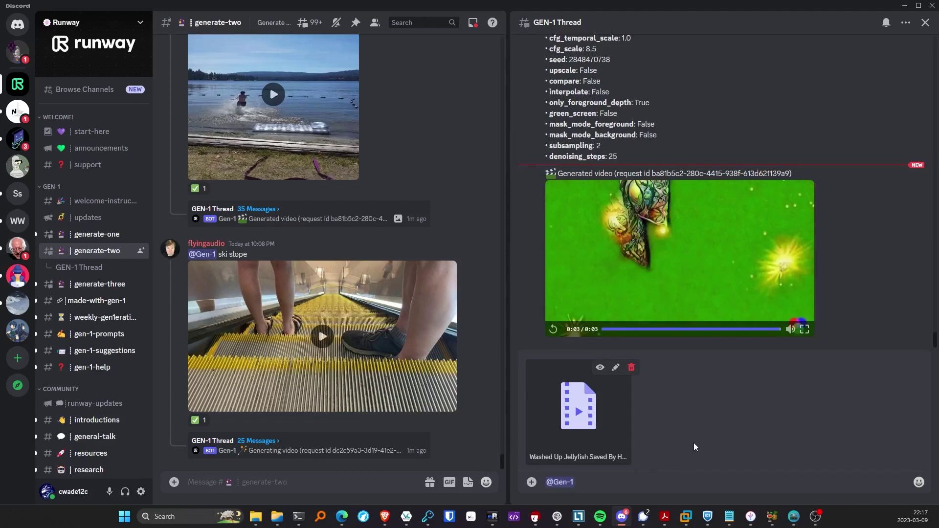
text(beautiful jellyfish in the ocean)
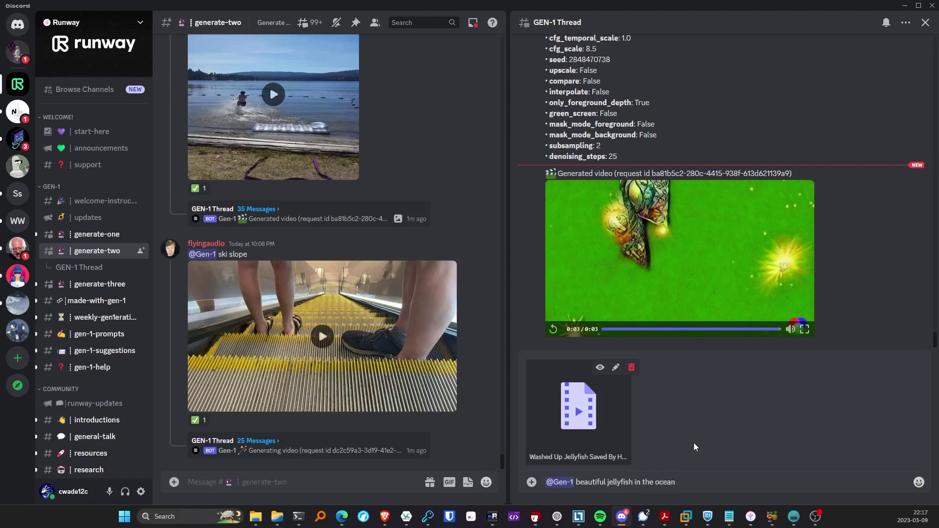
text( --compare)
key(Return)
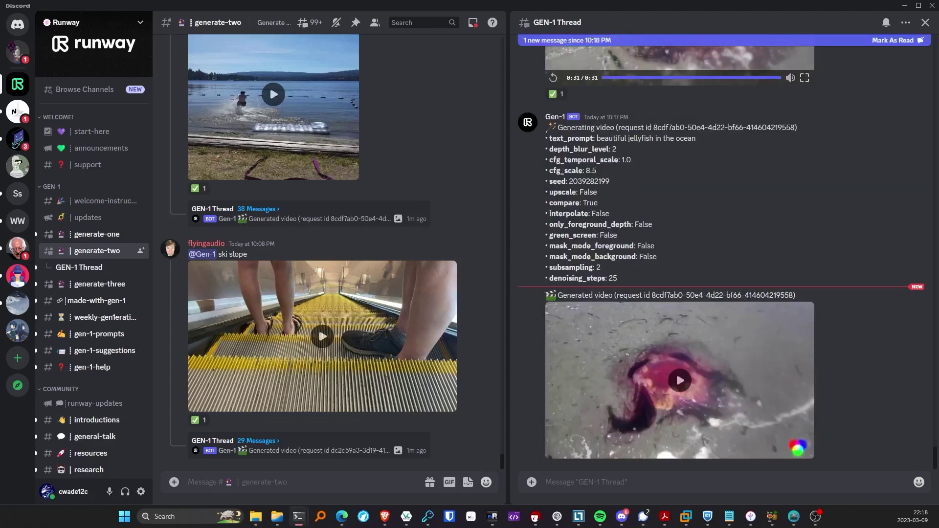
Watch the glowing blue jellyfish compare video full screen and replay it.
click(676, 371)
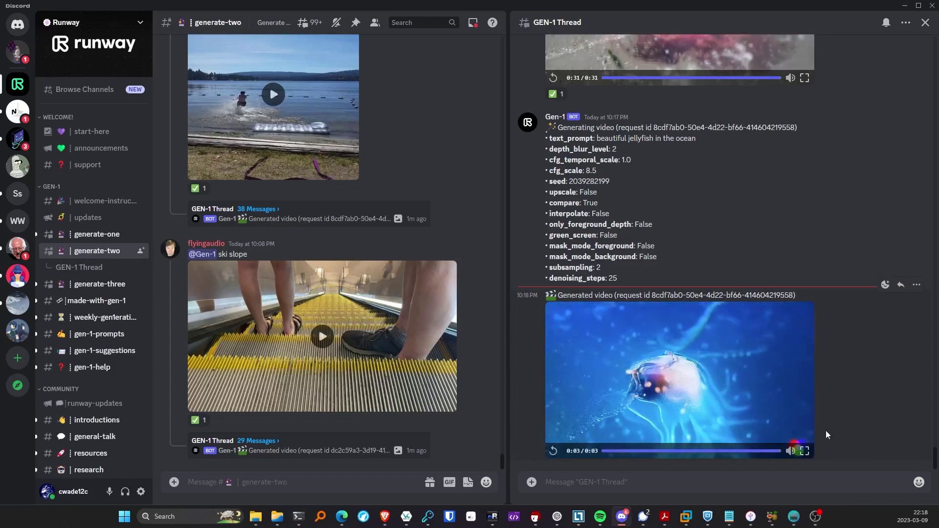
click(805, 451)
key(space)
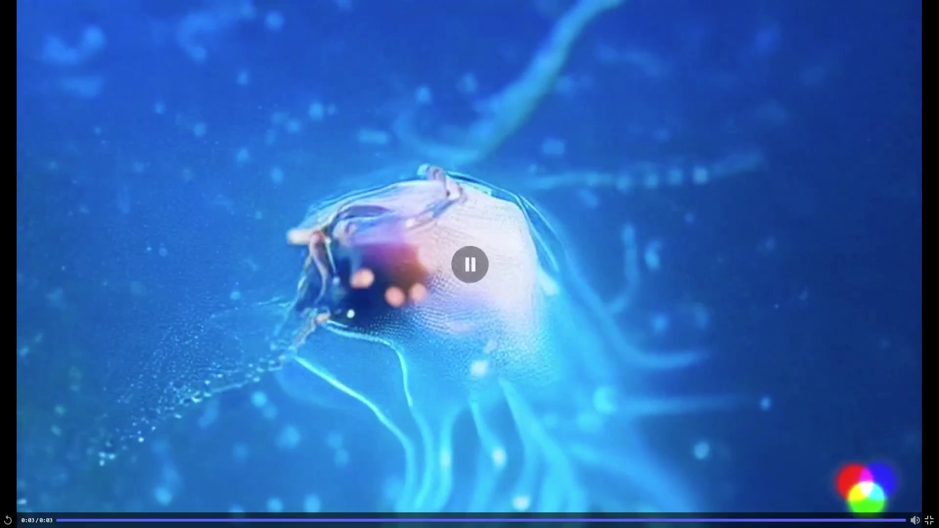
click(930, 522)
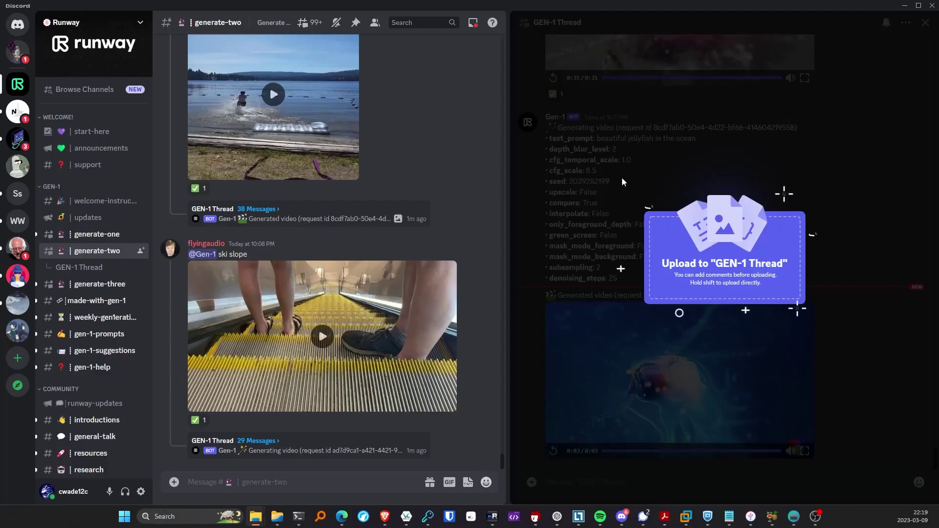
text(@gen1)
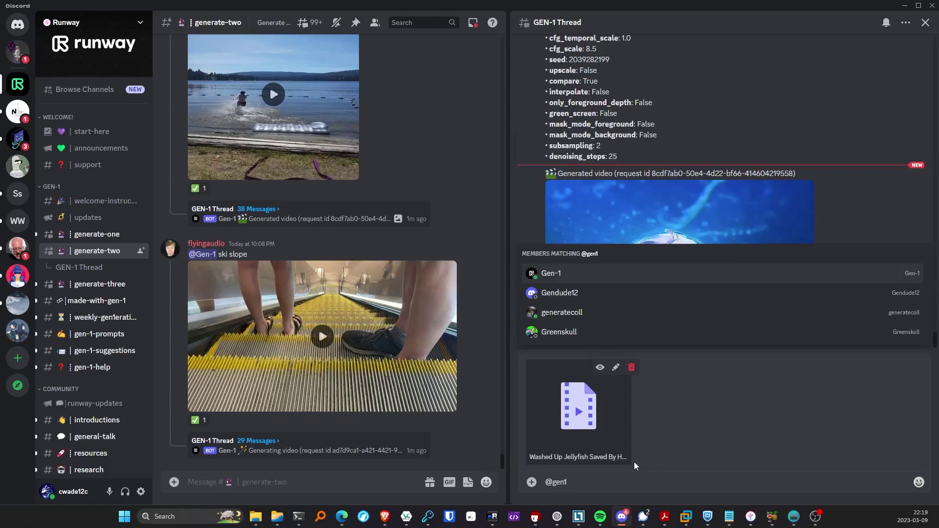
key(Tab)
text(je)
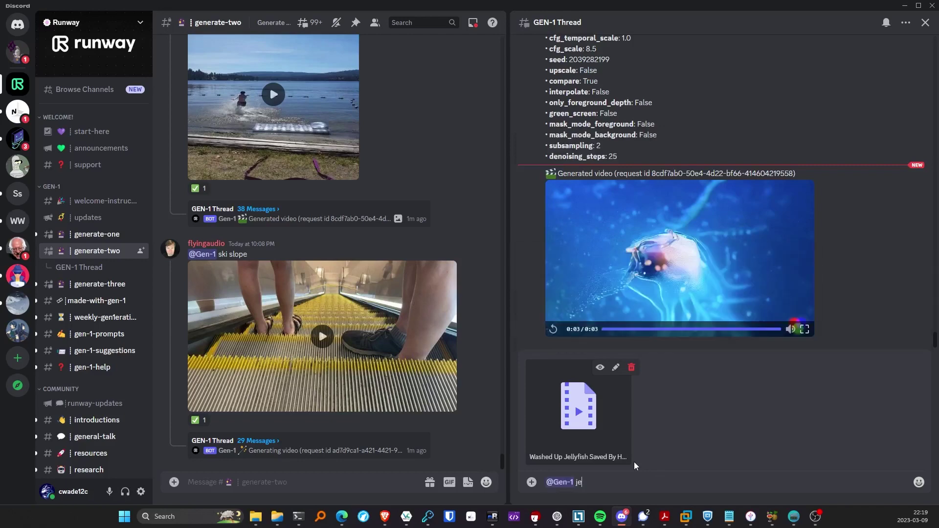
text(llyfish floating through space)
key(Return)
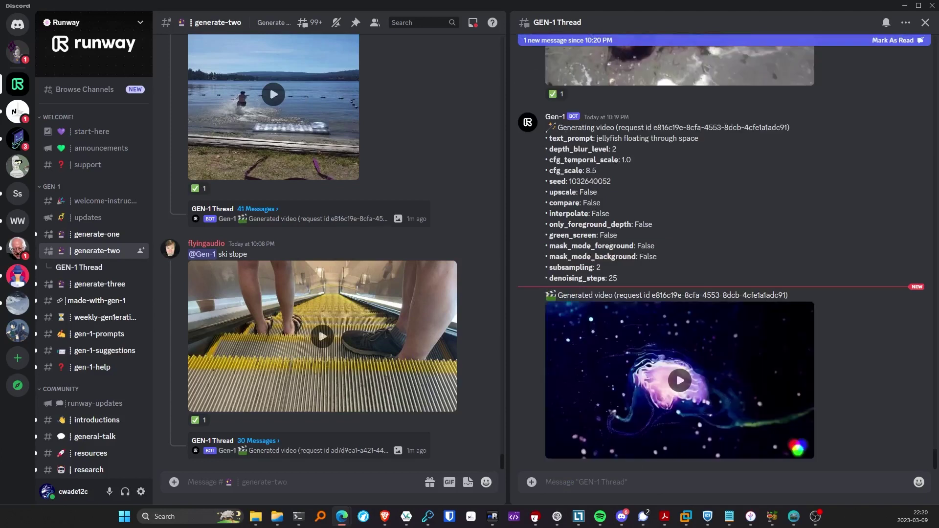
Watch the resulting space jellyfish video full screen and replay it.
click(797, 421)
click(803, 449)
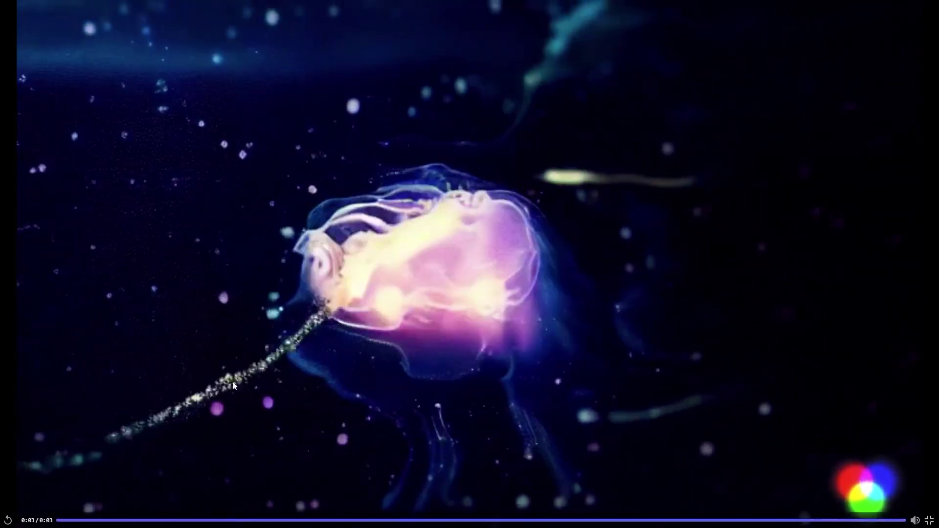
click(8, 520)
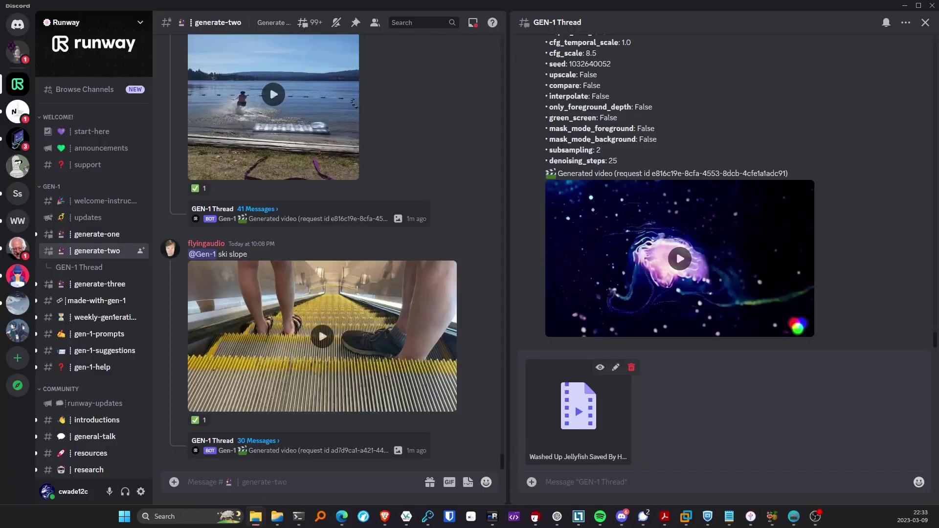
Drag the Stable Diffusion fantasy jellyfish image into the GEN-1 Thread as an attachment.
drag(936, 274, 714, 384)
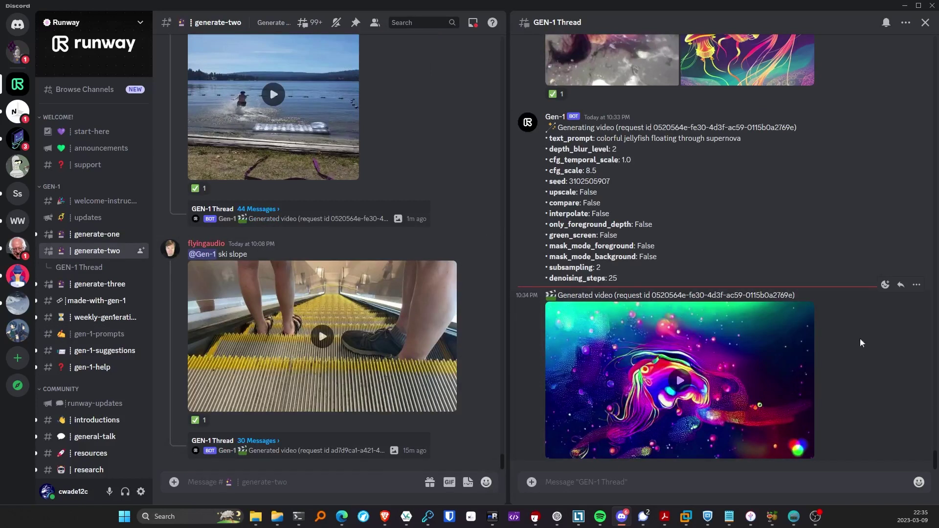
Watch the supernova jellyfish video full screen with two replays, then switch to #made-with-gen-1.
click(676, 384)
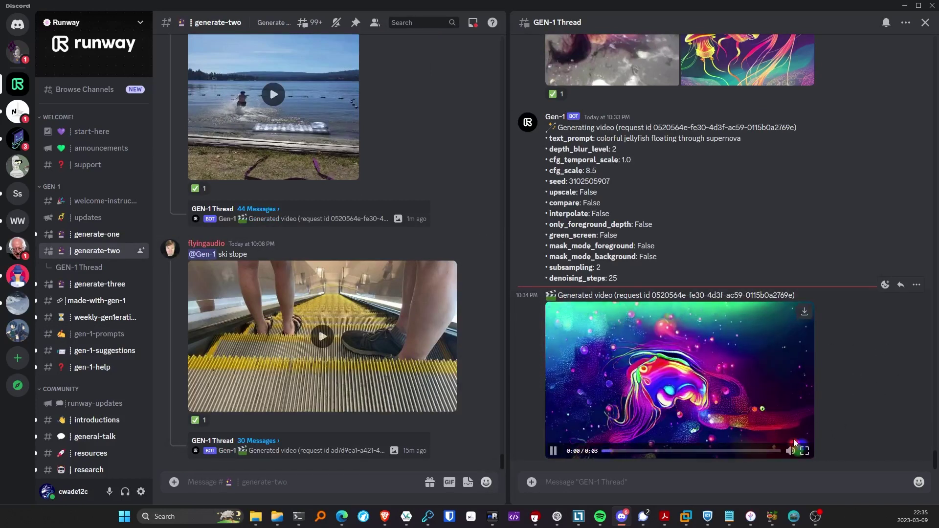
click(805, 451)
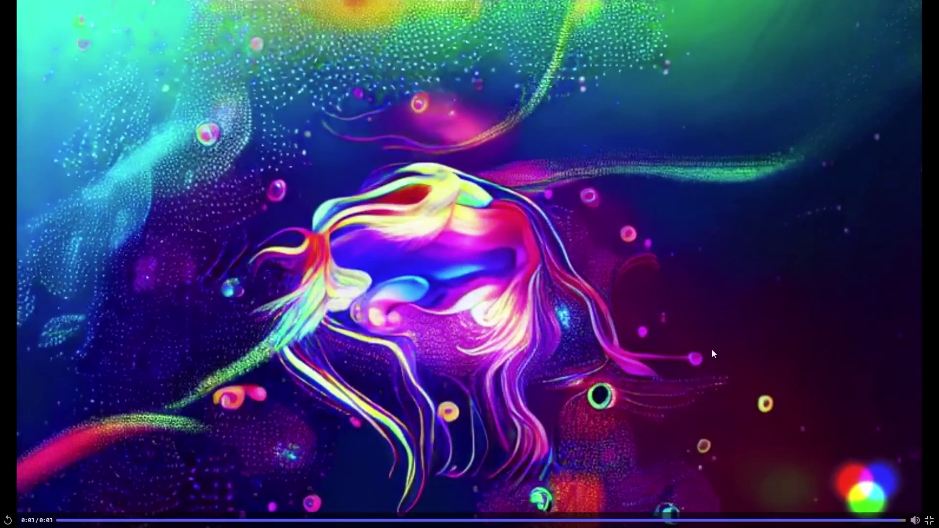
click(7, 520)
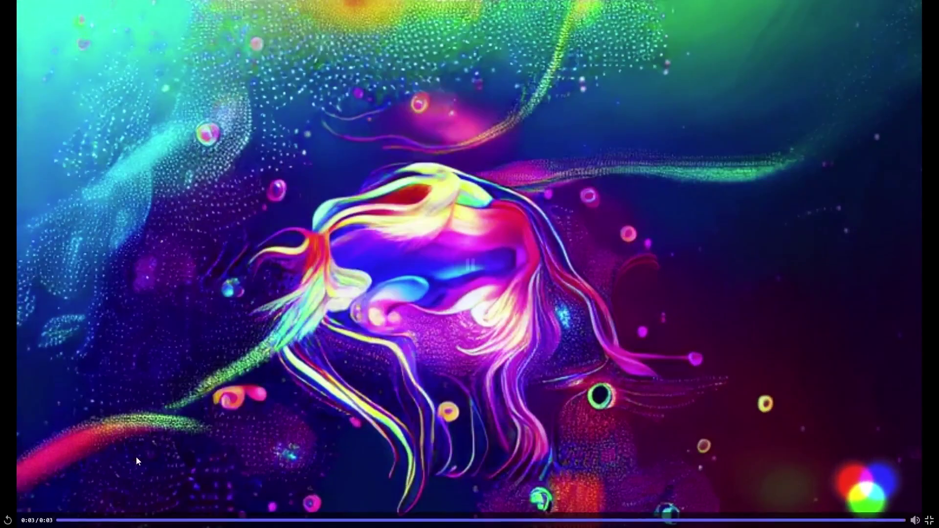
click(605, 404)
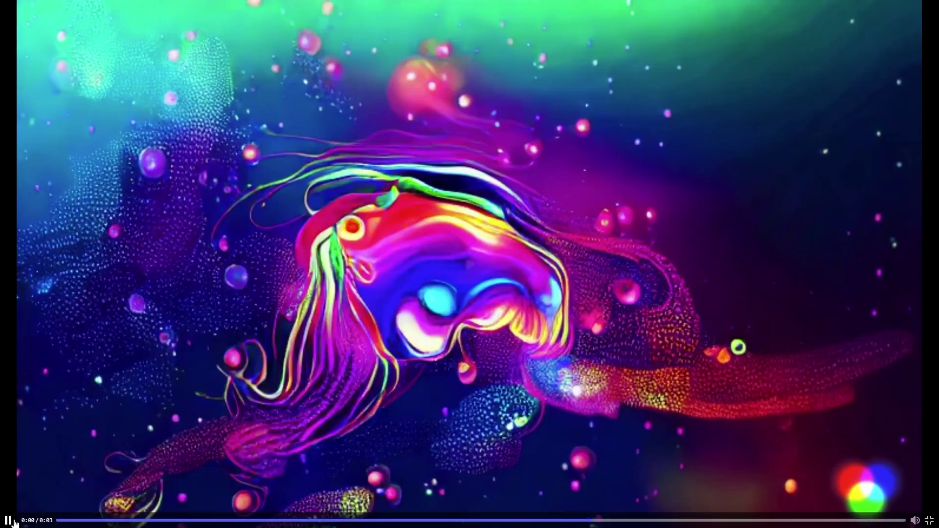
key(Escape)
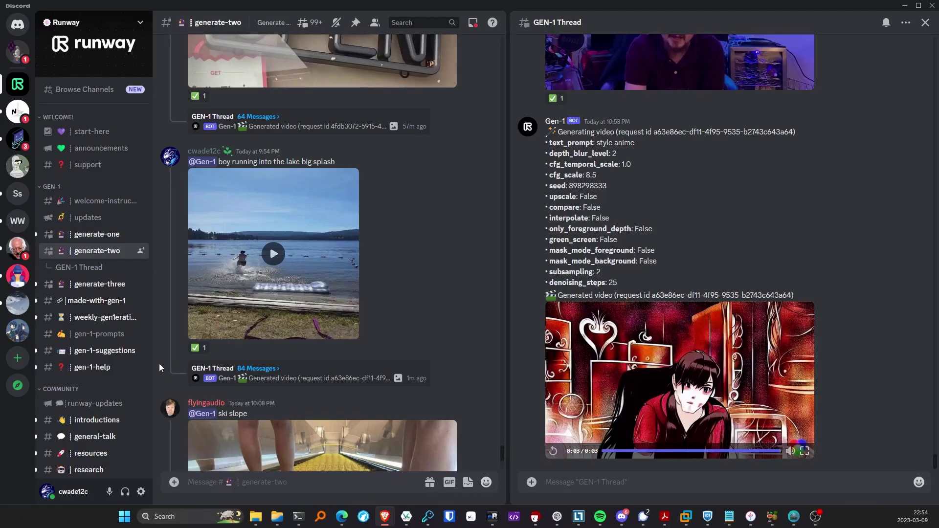
click(104, 300)
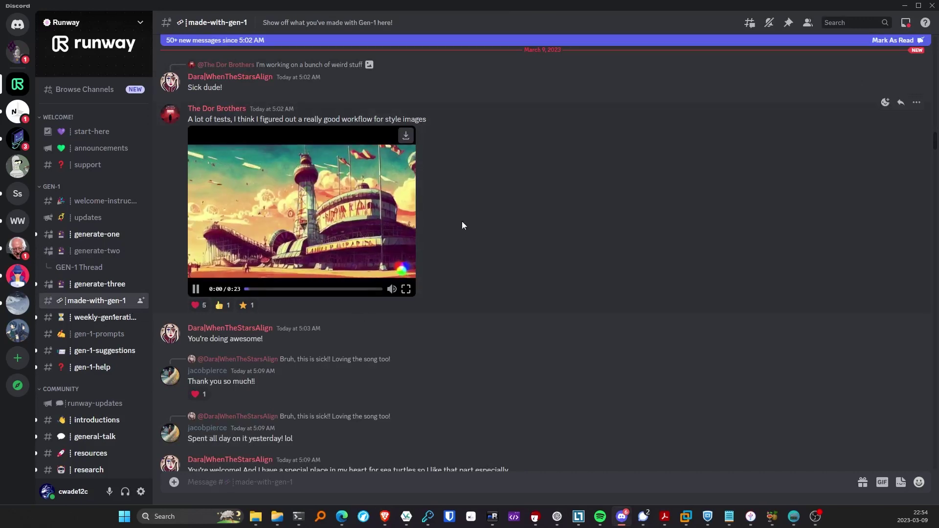
Watch the top showcase video full screen, then start the cyberpunk portrait video below it.
click(406, 288)
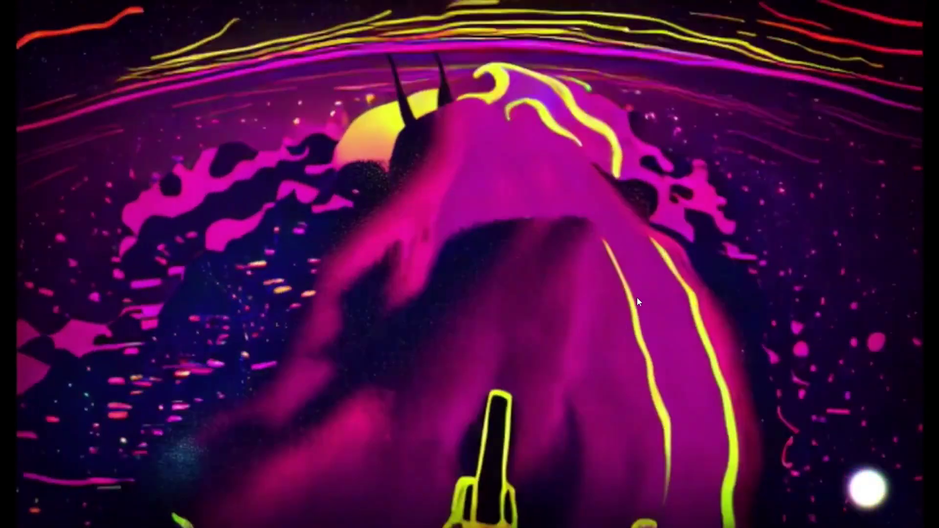
mouse_move(668, 371)
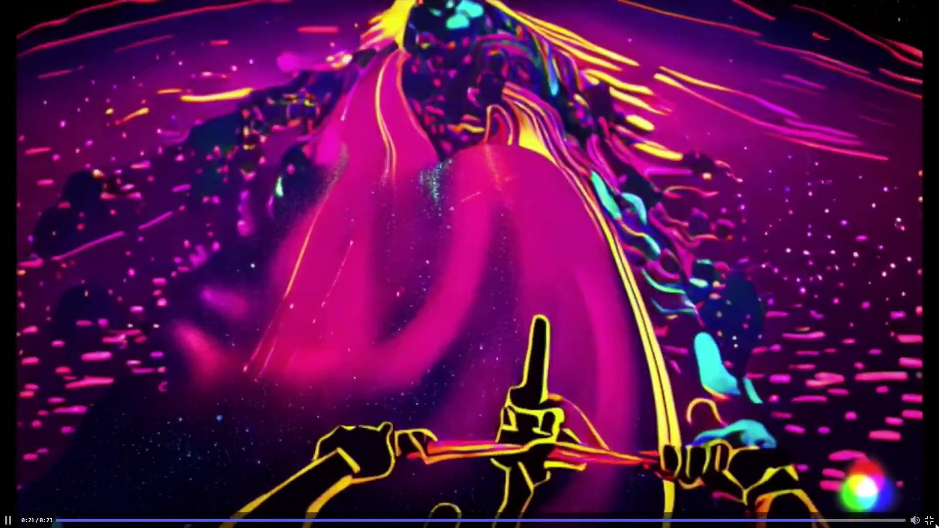
click(929, 520)
scroll(532, 323, down, 4)
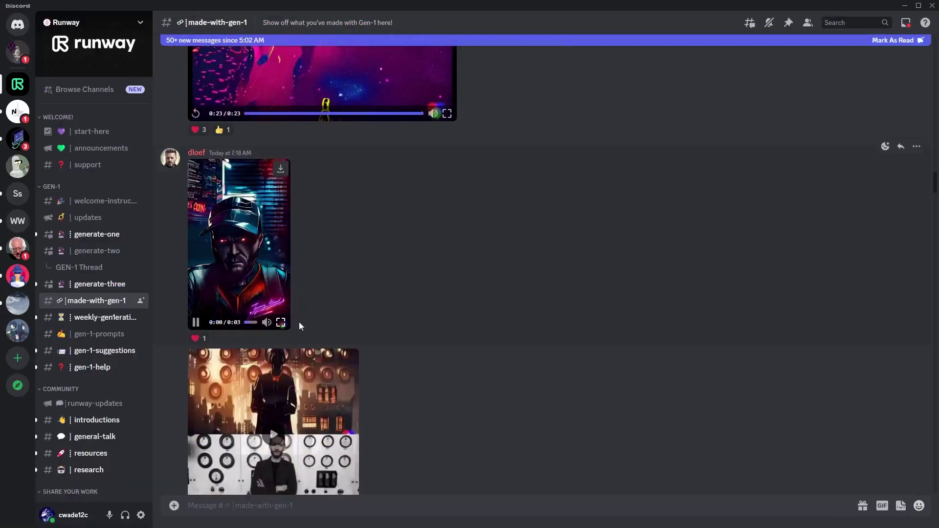
click(282, 322)
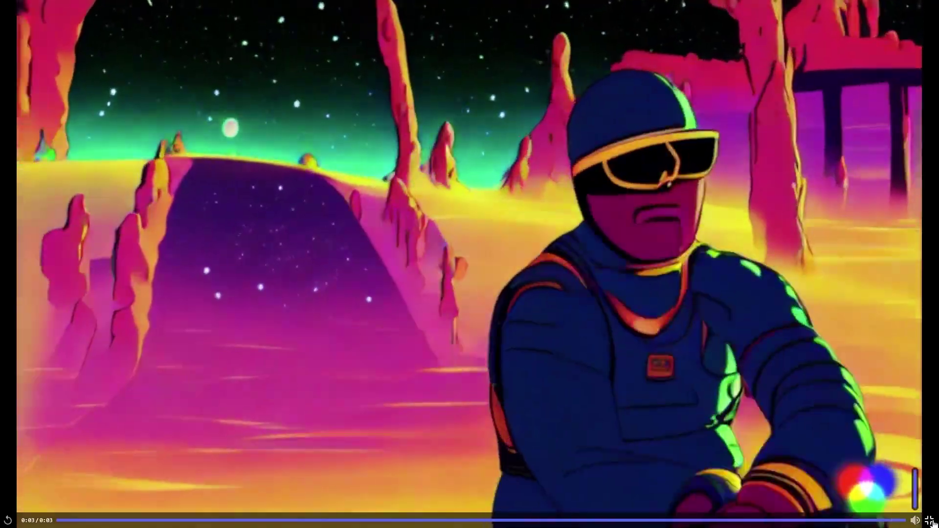
Close the finished clip and play the next community video briefly in full screen.
click(929, 521)
click(319, 195)
click(442, 272)
key(Escape)
Play the tunnel and Deforum + Gen 1 videos, continuing down to the 'Dinner time' post.
scroll(612, 310, down, 3)
click(322, 297)
scroll(512, 305, down, 2)
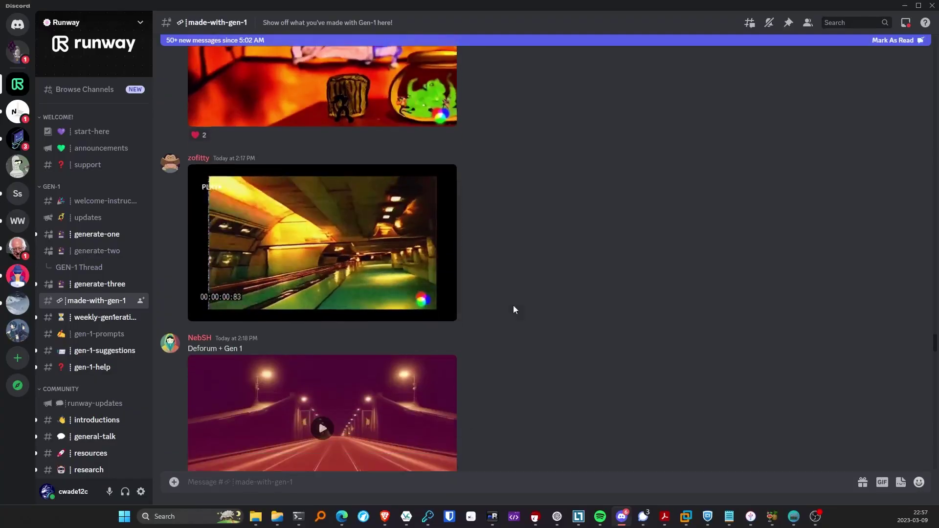
click(320, 382)
scroll(586, 334, down, 4)
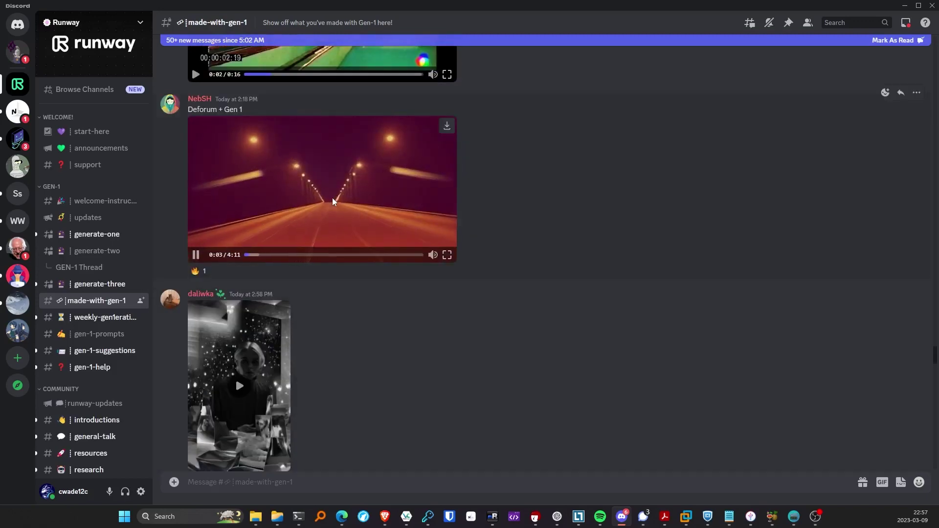
scroll(333, 197, down, 10)
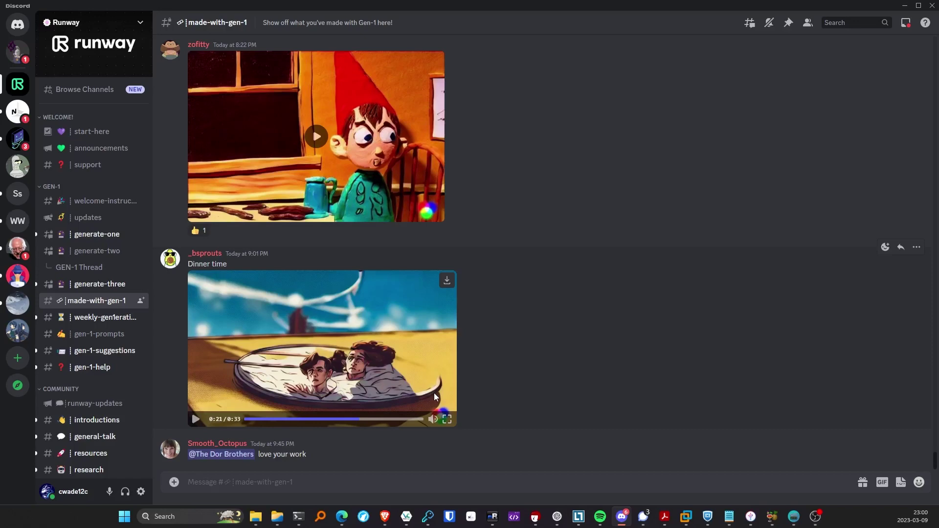
scroll(464, 324, up, 5)
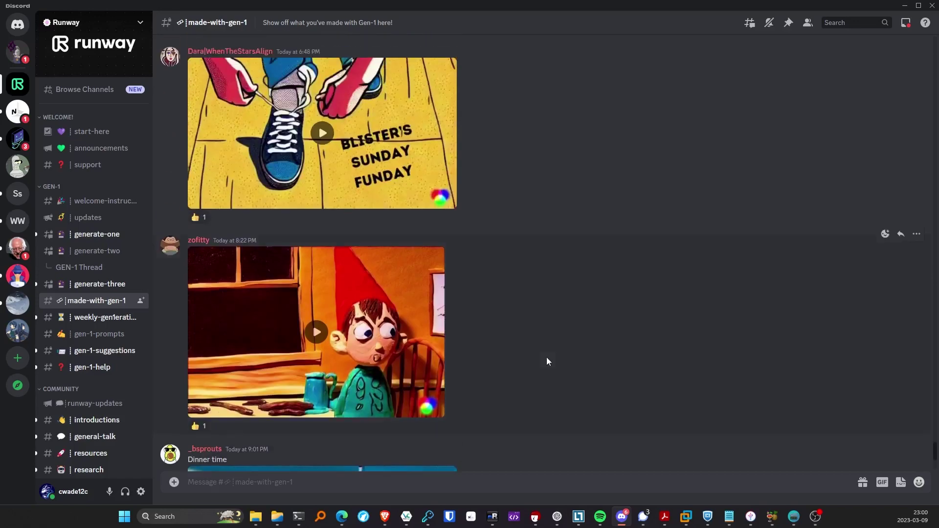
scroll(544, 338, down, 4)
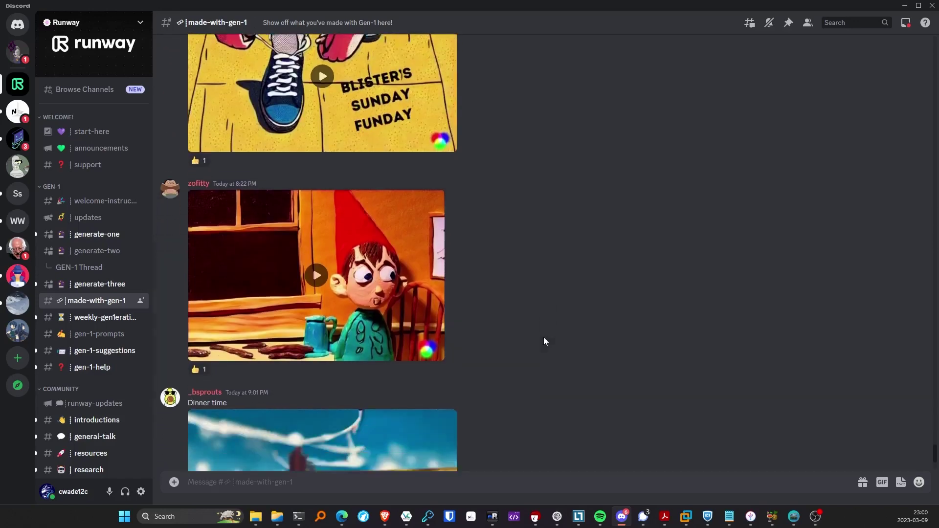